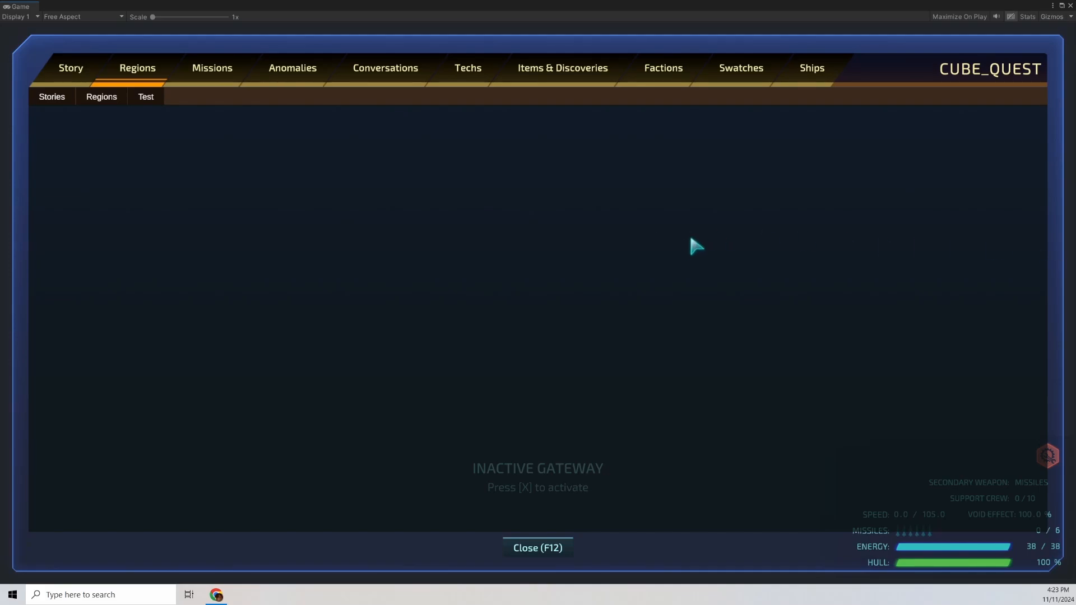
# Create a new region with the id CUBE_REGION.
pyautogui.click(109, 97)
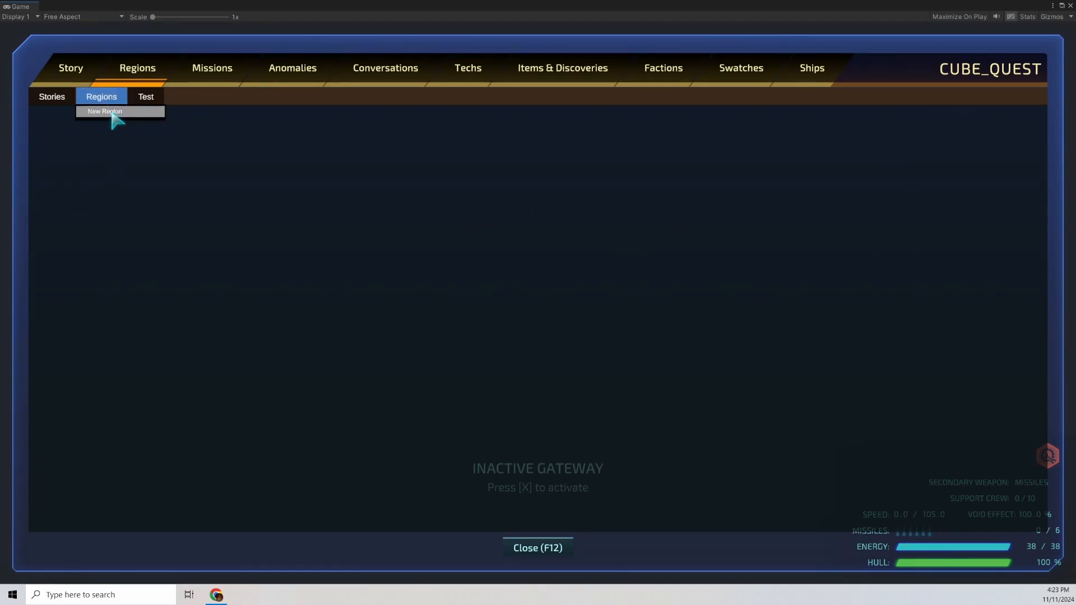
pyautogui.click(110, 113)
pyautogui.click(510, 306)
pyautogui.write('C')
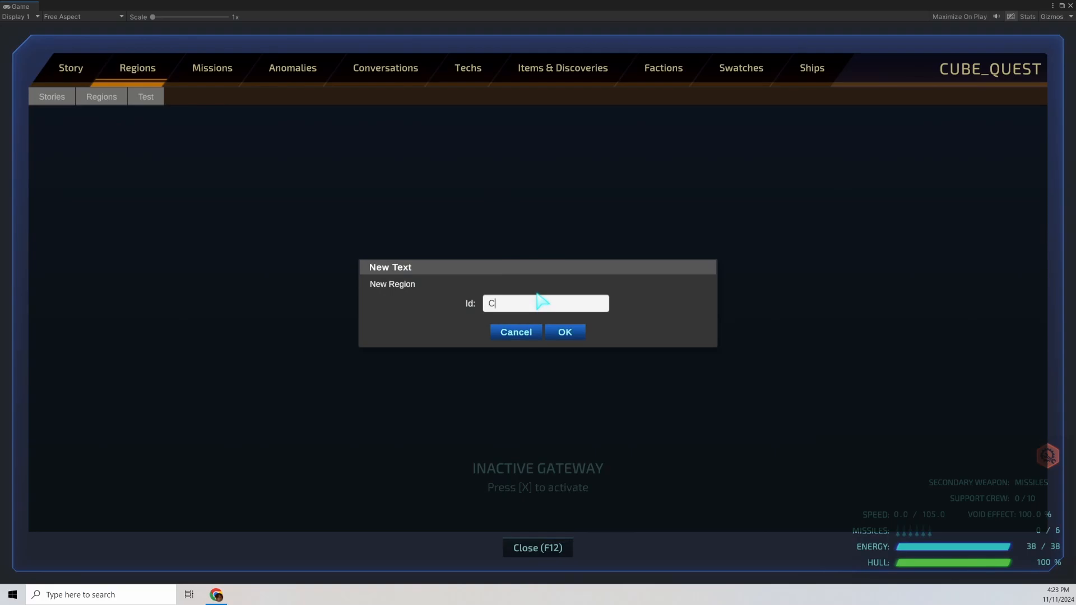
pyautogui.write('UBE_REGION')
pyautogui.click(575, 334)
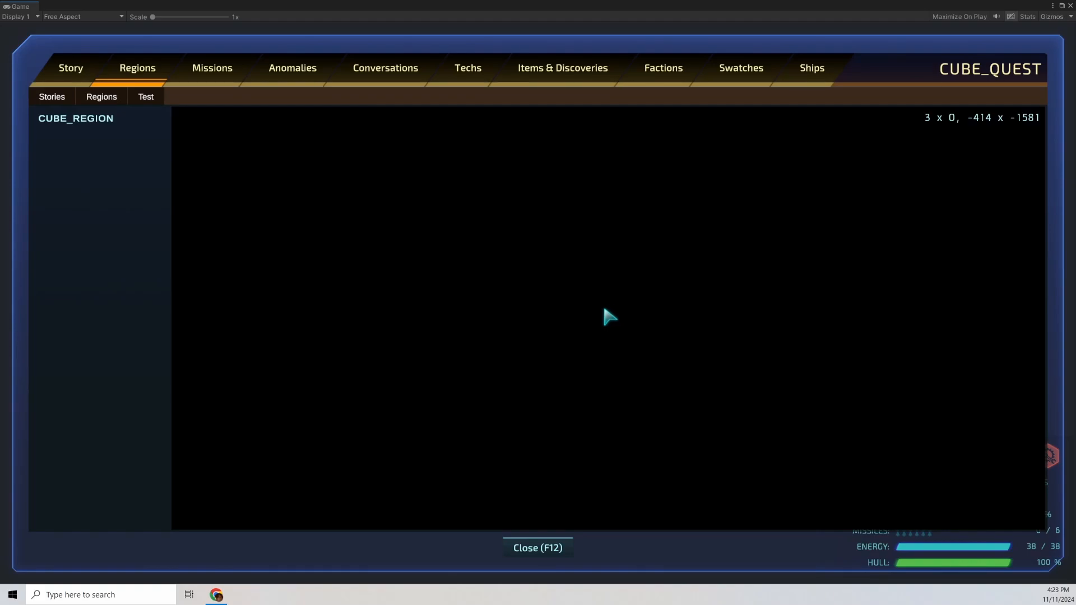
# Add a Red Star to the region and move it near the middle of sector 1 x 0.
pyautogui.rightClick(604, 310)
pyautogui.moveTo(645, 291)
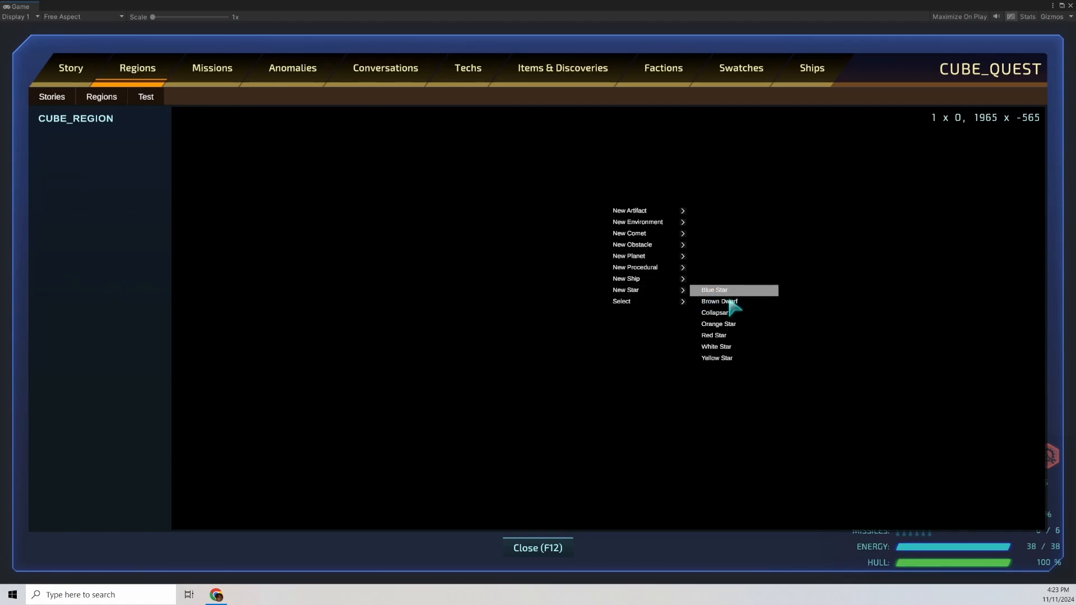
pyautogui.click(728, 336)
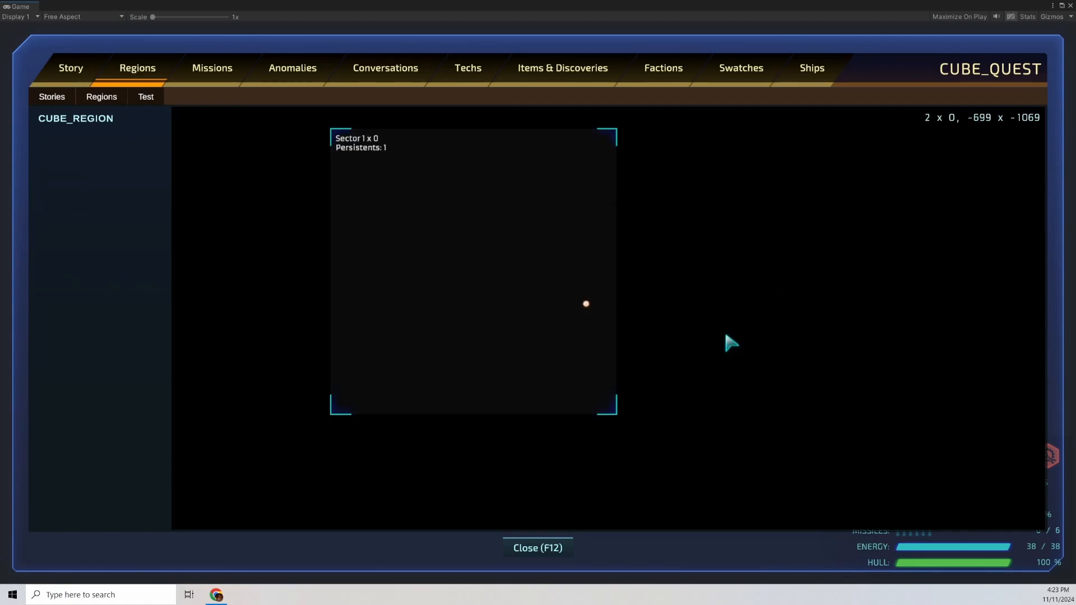
pyautogui.moveTo(589, 309); pyautogui.dragTo(499, 287)
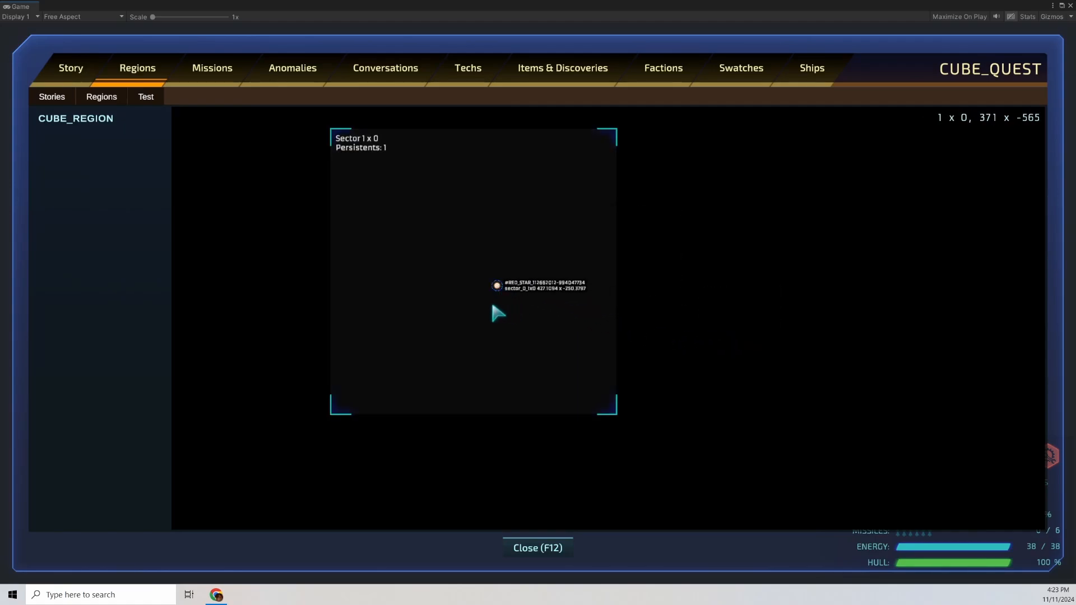
# Add a Desert D1 planet below the red star and a Rocky R1 planet above it.
pyautogui.rightClick(492, 311)
pyautogui.moveTo(563, 253)
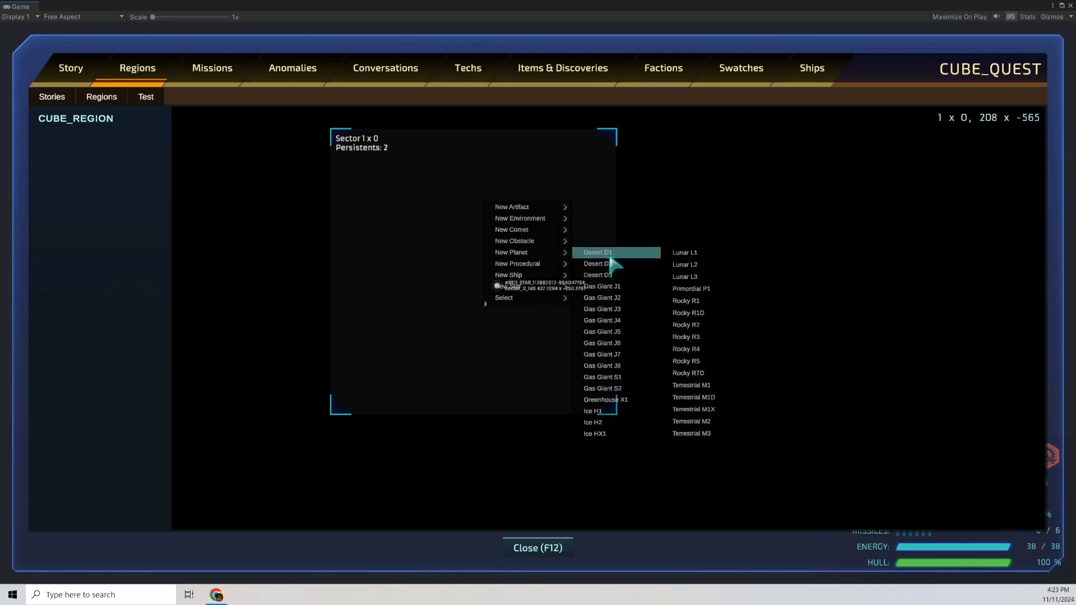
pyautogui.click(597, 259)
pyautogui.rightClick(525, 253)
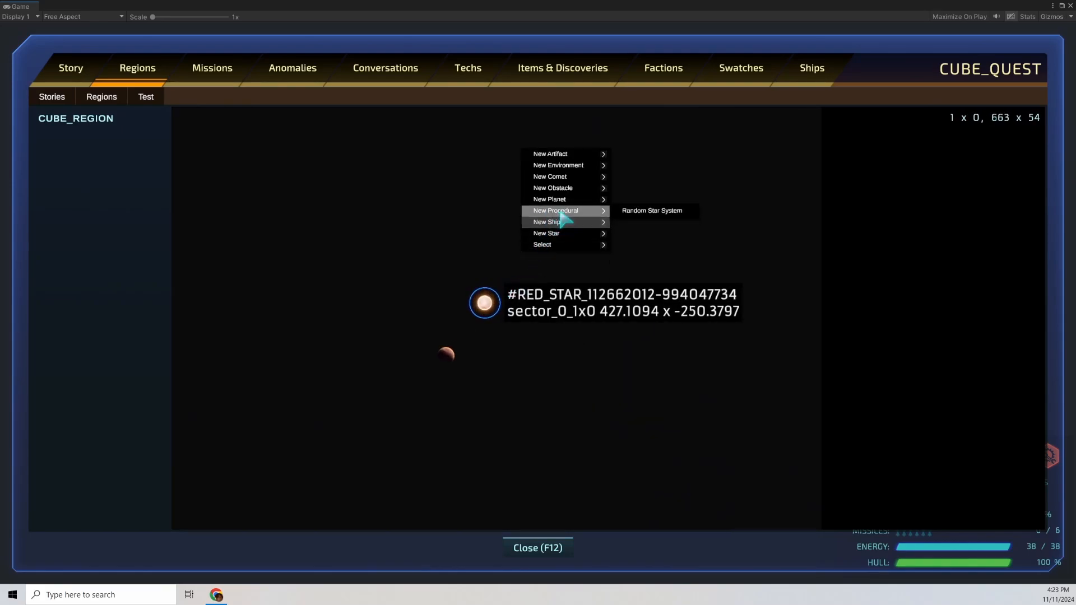
pyautogui.moveTo(577, 201)
pyautogui.click(732, 253)
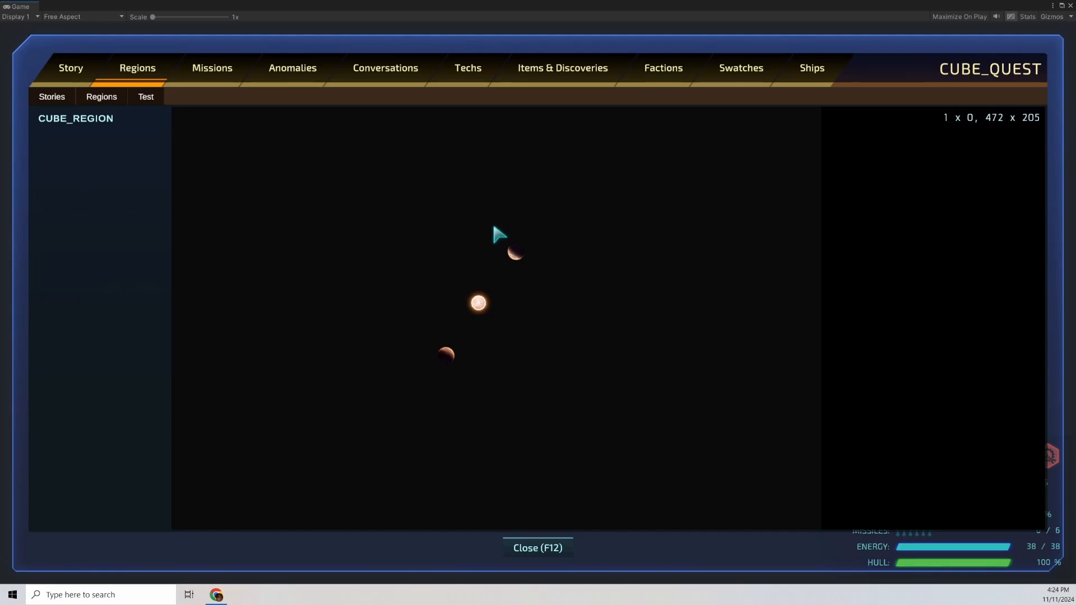
pyautogui.moveTo(513, 251); pyautogui.dragTo(462, 241)
# Add a Flinger artifact beside the red star, on the side away from the planets.
pyautogui.rightClick(547, 290)
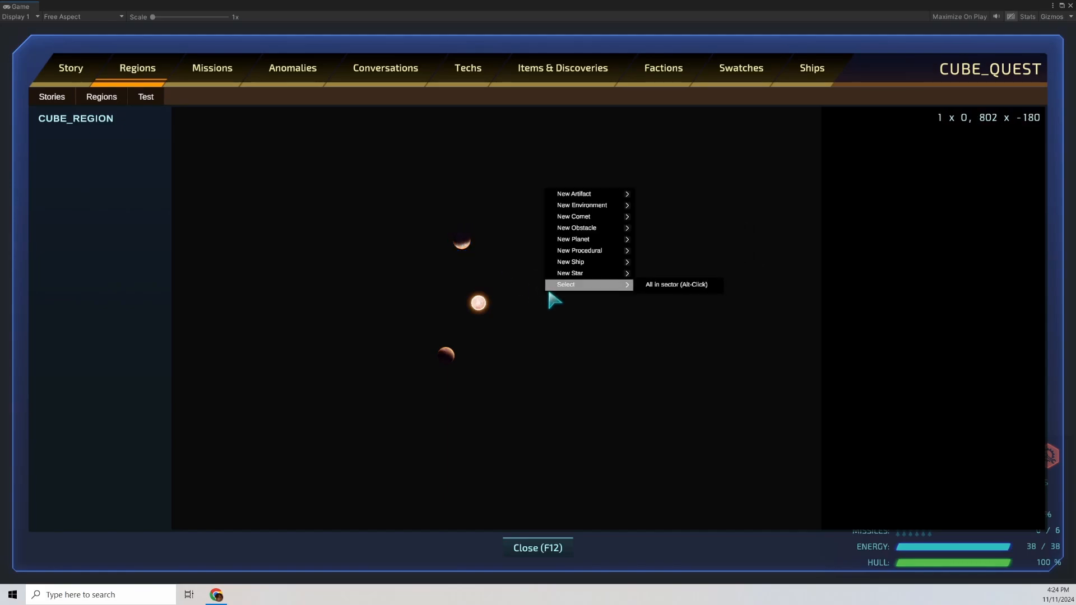
pyautogui.moveTo(613, 193)
pyautogui.click(677, 217)
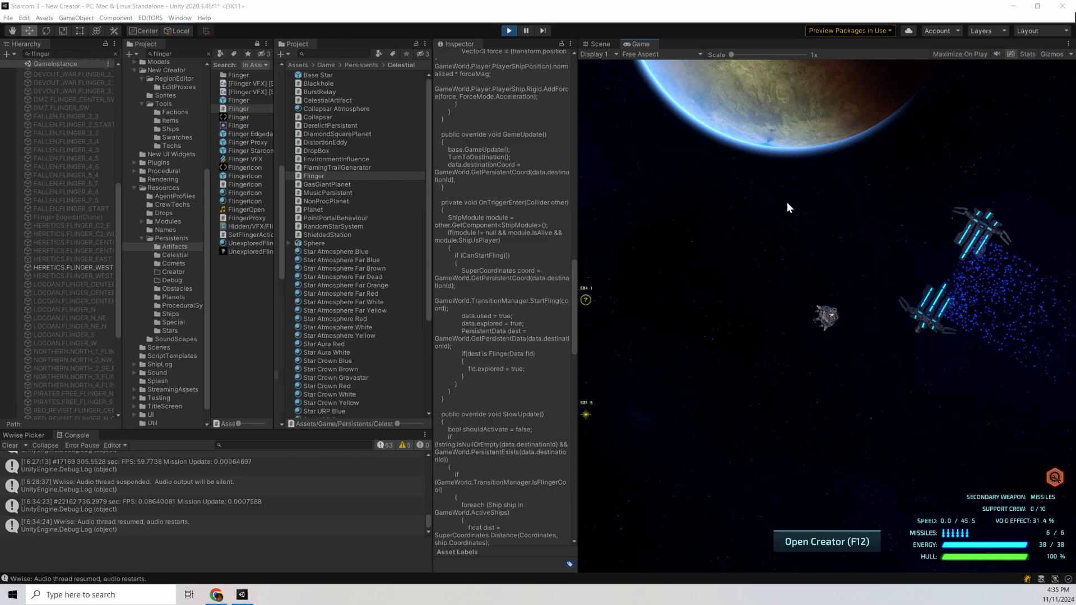
# View the flinger pair in the scene, then switch to Notepad++ and highlight the BEYOND.FLINGER_1 FlingerData entry in 045.json.
pyautogui.click(600, 45)
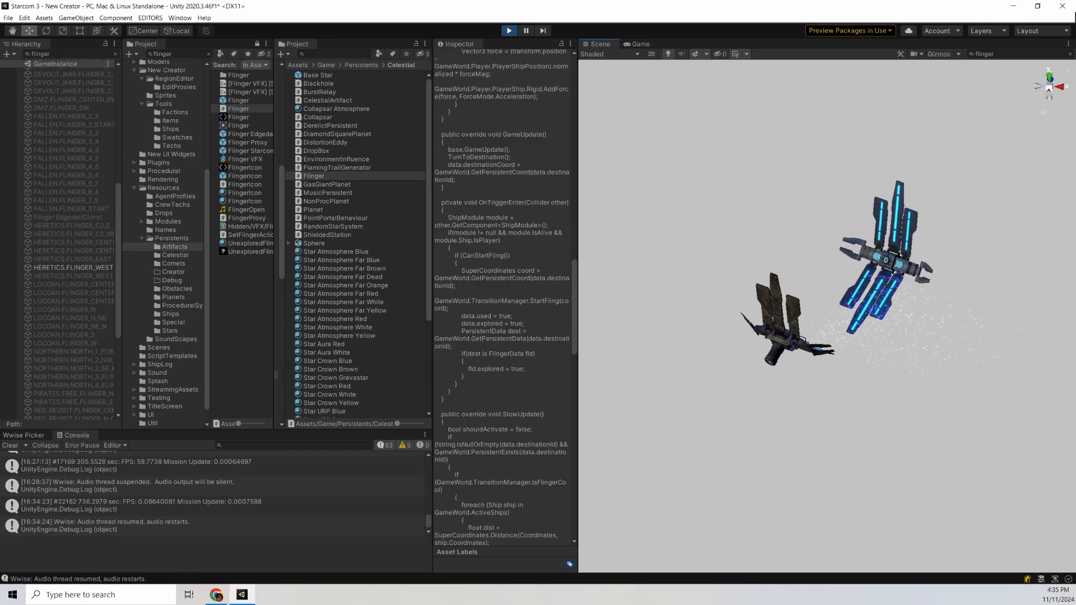
pyautogui.moveTo(1075, 10); pyautogui.dragTo(667, 27)
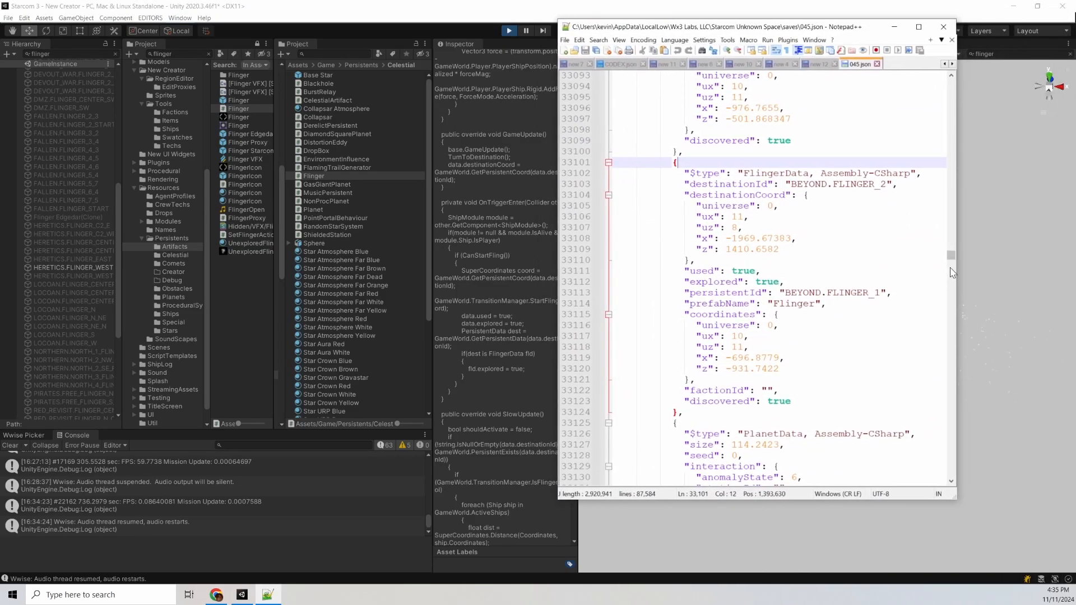
pyautogui.keyDown('shift'); pyautogui.click(708, 249); pyautogui.keyUp('shift')
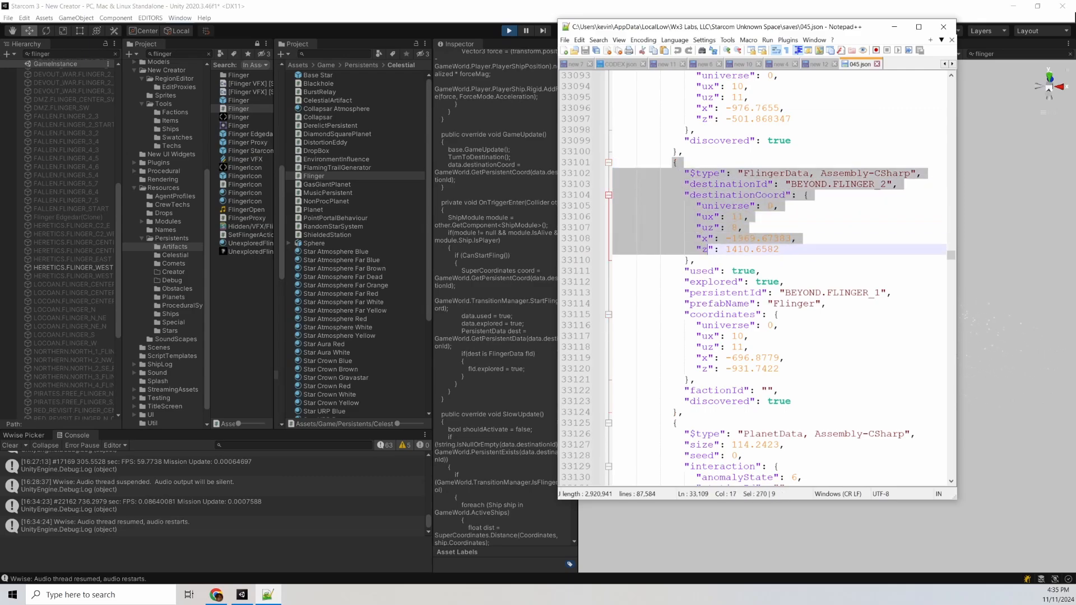
pyautogui.hotkey('shift', 'Down')
pyautogui.hotkey('shift', 'Down')
pyautogui.hotkey('shift', 'Down')
pyautogui.hotkey('shift', 'Down')
pyautogui.hotkey('shift', 'Down')
pyautogui.hotkey('shift', 'Down')
pyautogui.hotkey('shift', 'Down')
pyautogui.hotkey('shift', 'Down')
pyautogui.hotkey('shift', 'Down')
pyautogui.hotkey('shift', 'Down')
pyautogui.hotkey('shift', 'Down')
pyautogui.hotkey('shift', 'Down')
pyautogui.hotkey('shift', 'Down')
pyautogui.hotkey('shift', 'Down')
pyautogui.hotkey('shift', 'Down')
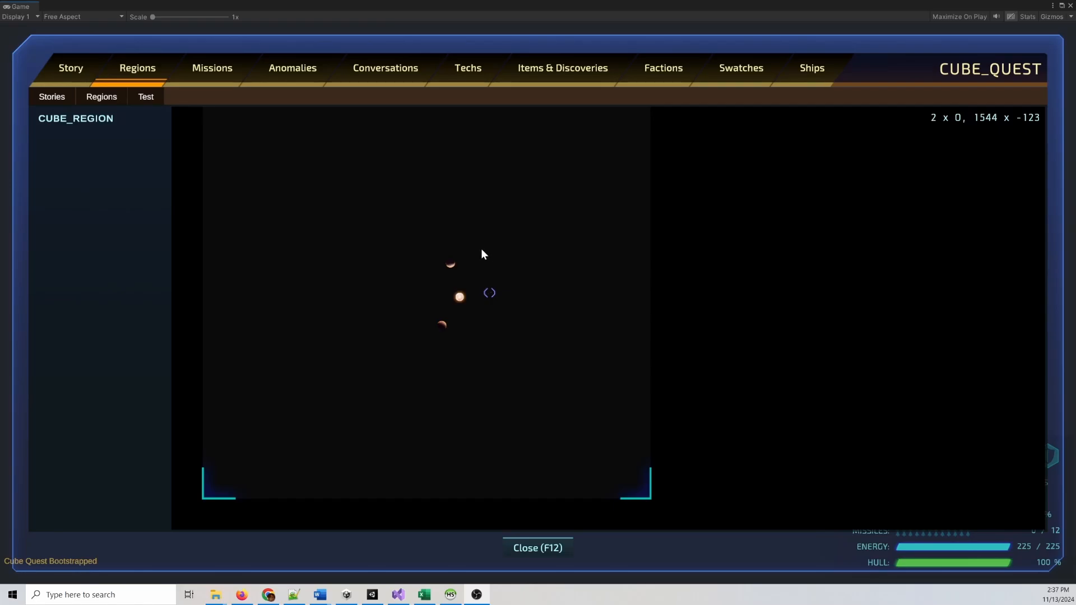
# Set the persistent id of the flinger beside the red star to CUBE_QUEST.FLINGER_1.
pyautogui.doubleClick(487, 292)
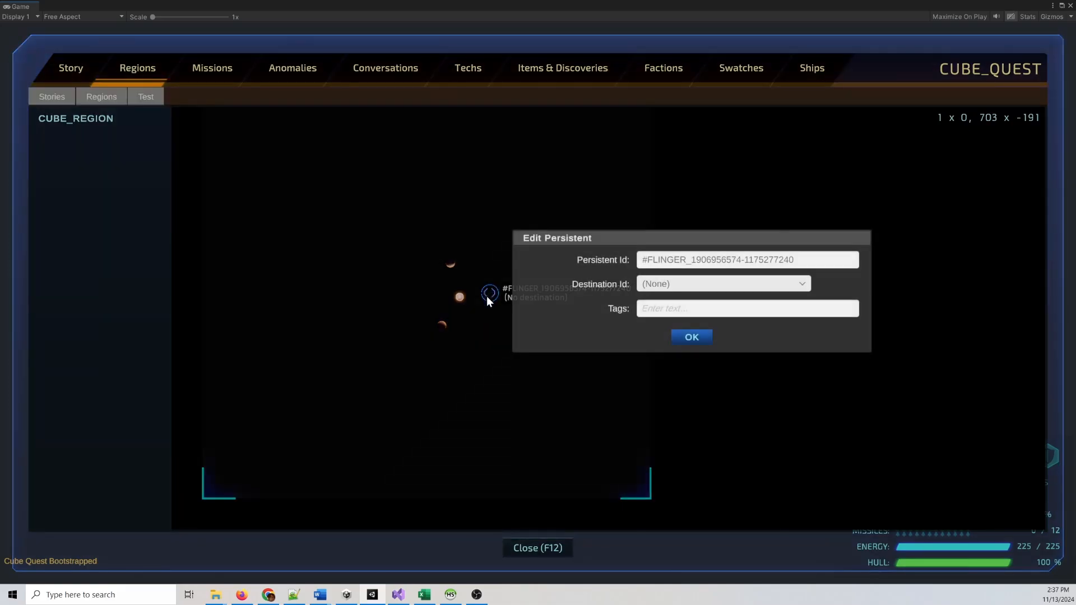
pyautogui.click(684, 266)
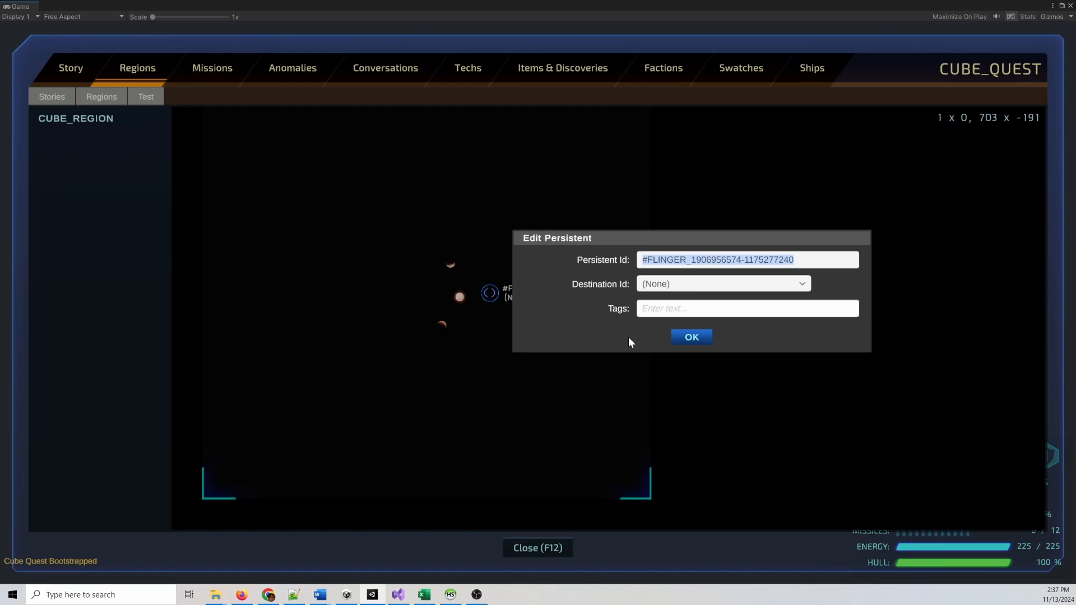
pyautogui.click(689, 265)
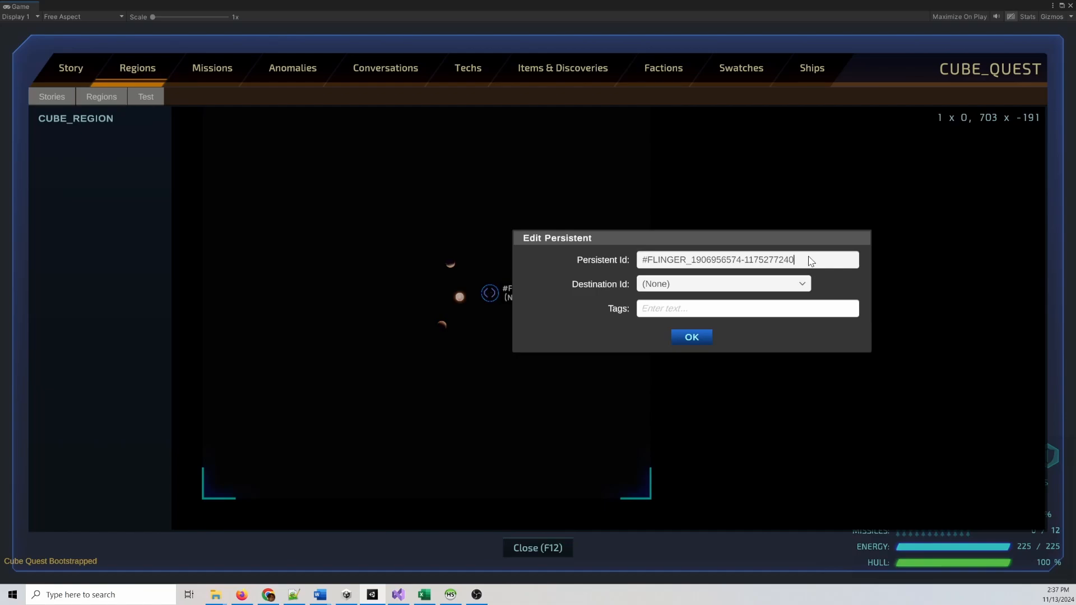
pyautogui.doubleClick(791, 261)
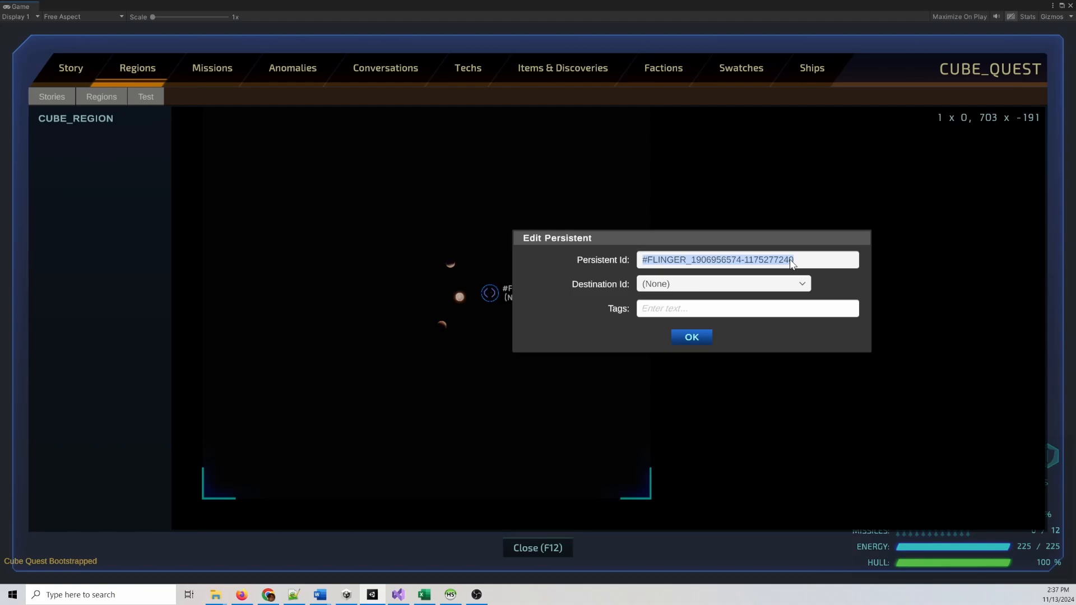
pyautogui.write('CUBE_QUEST._')
pyautogui.write('FLINGER')
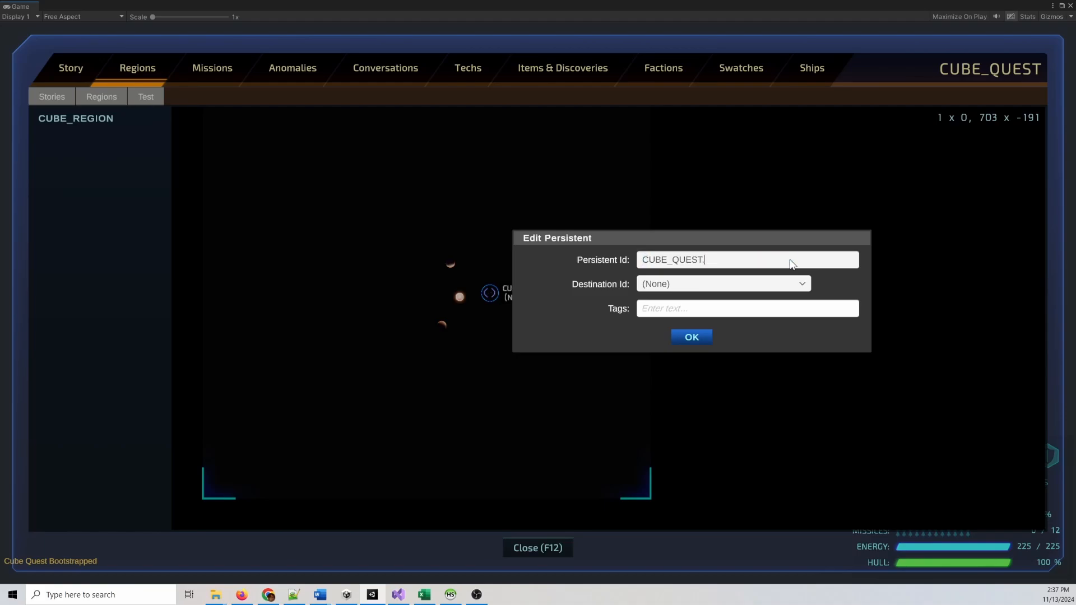
pyautogui.write('_1')
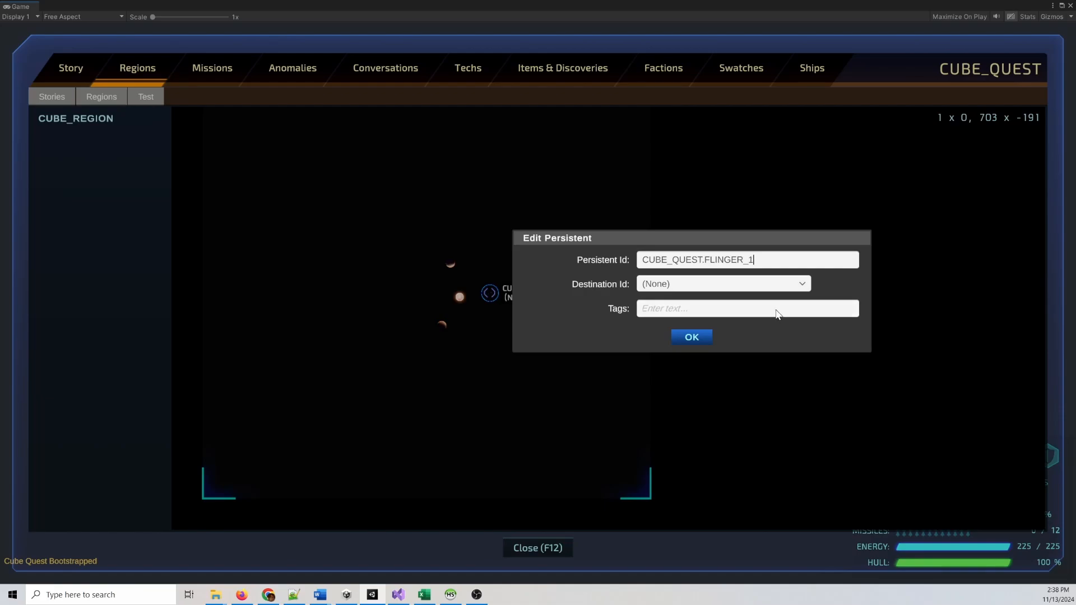
pyautogui.click(691, 339)
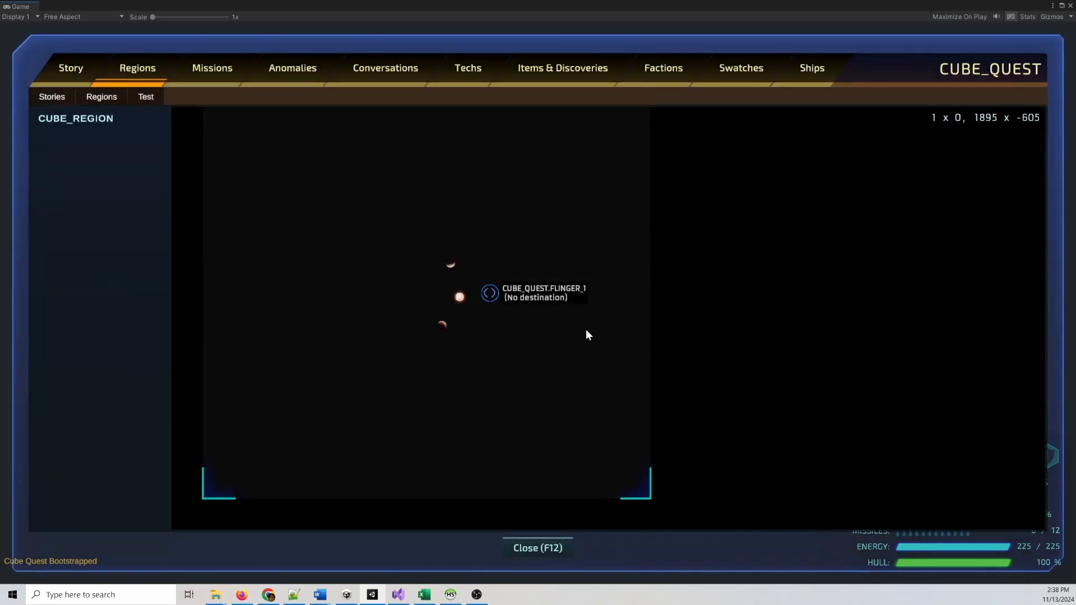
# Review the properties of the planet above the star and of the CUBE_QUEST.FLINGER_1 flinger without editing them.
pyautogui.click(453, 261)
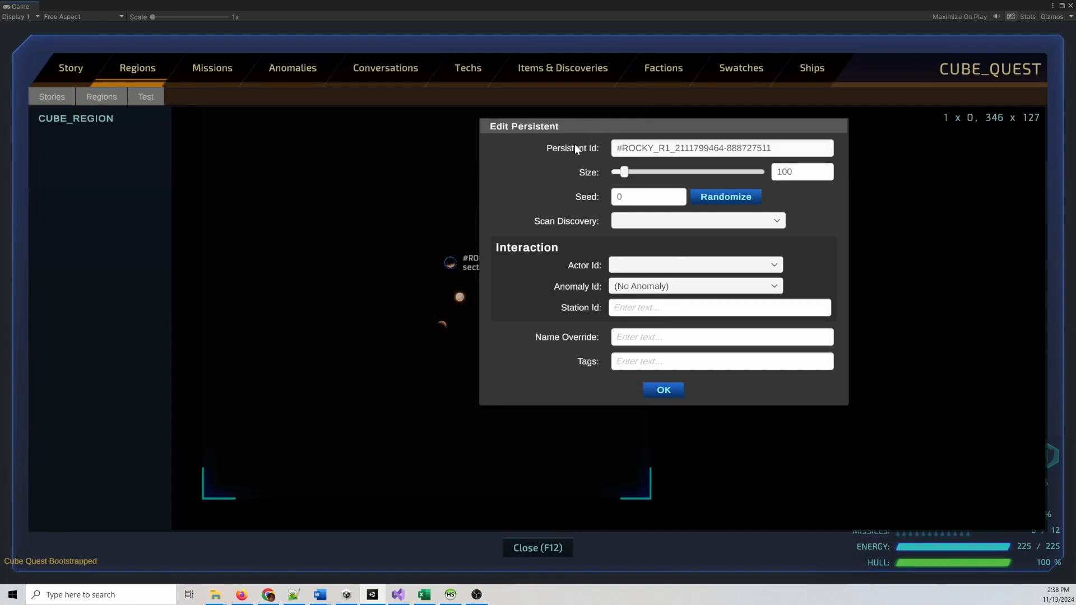
pyautogui.click(674, 396)
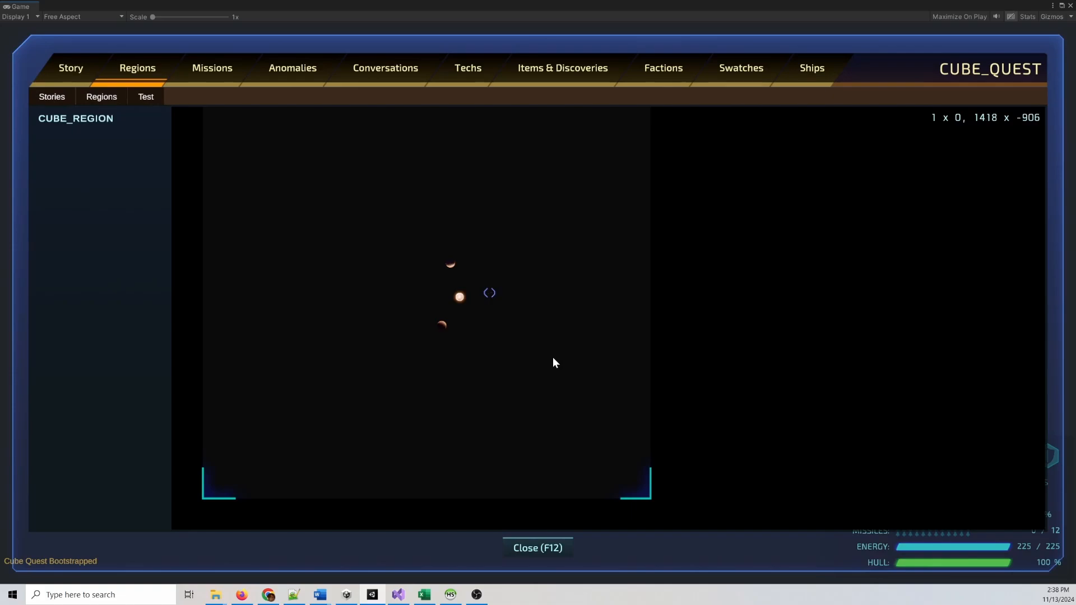
pyautogui.click(491, 293)
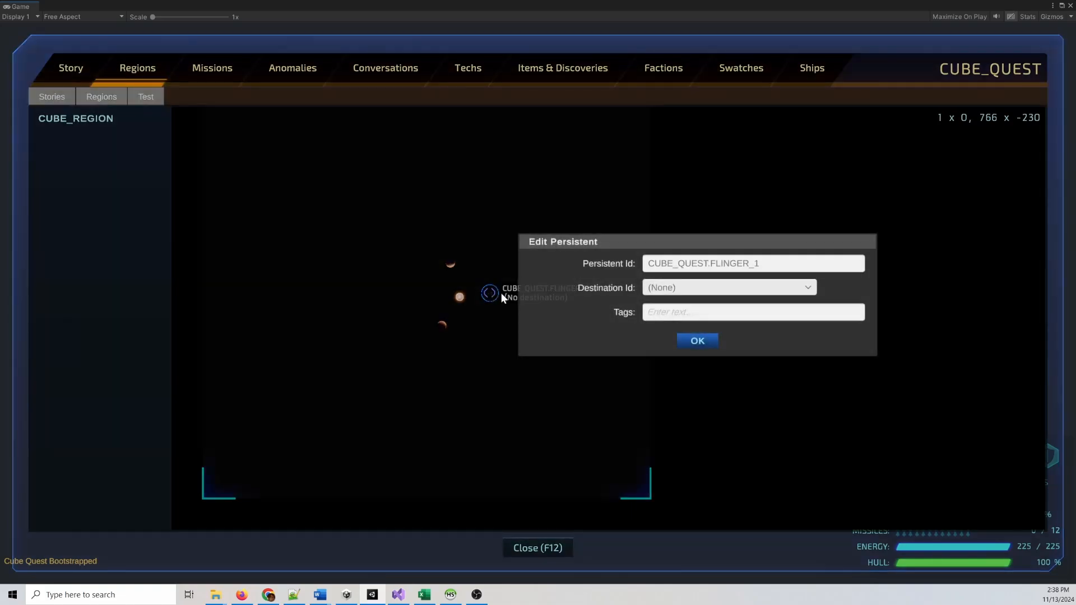
pyautogui.click(698, 342)
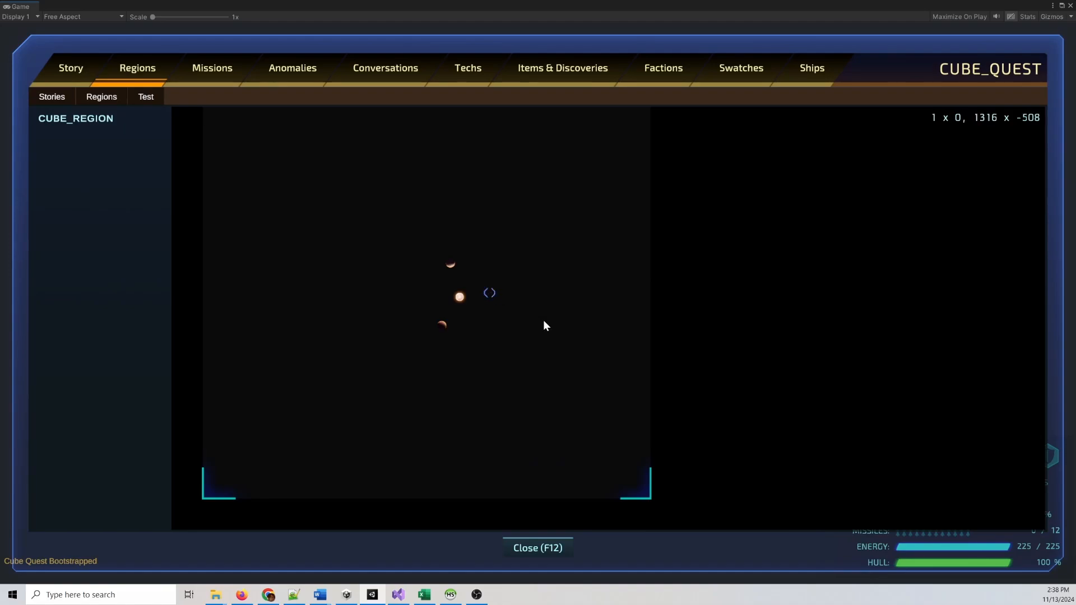
# Add a second star in sector 3 x -1, well away from the first star system.
pyautogui.scroll(-3, 538, 317)
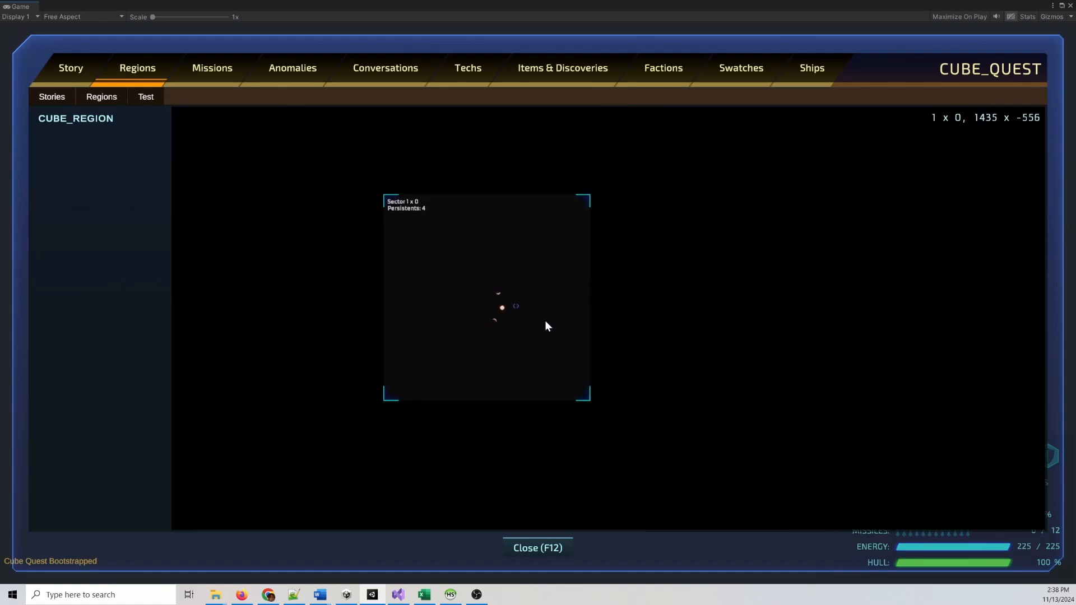
pyautogui.scroll(-2, 659, 365)
pyautogui.moveTo(661, 365); pyautogui.dragTo(614, 323)
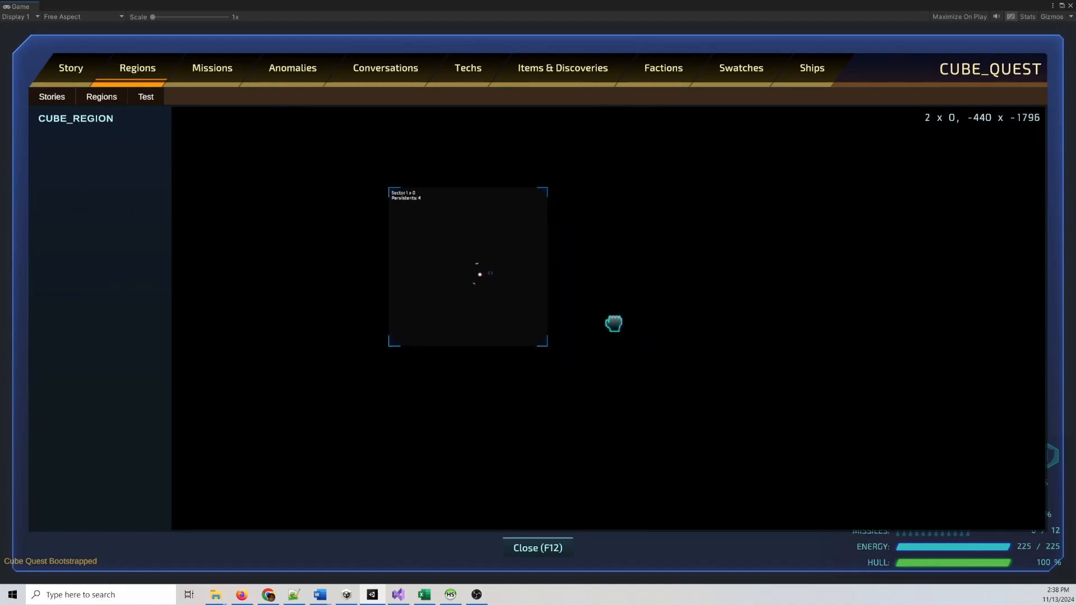
pyautogui.scroll(-1, 614, 324)
pyautogui.rightClick(744, 389)
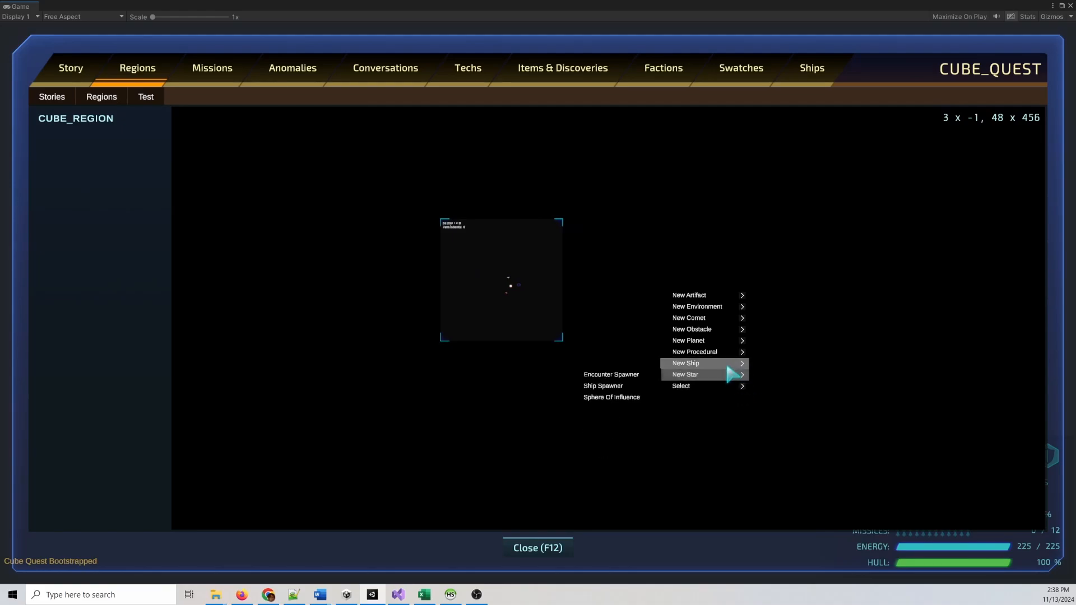
pyautogui.moveTo(722, 375)
pyautogui.click(617, 387)
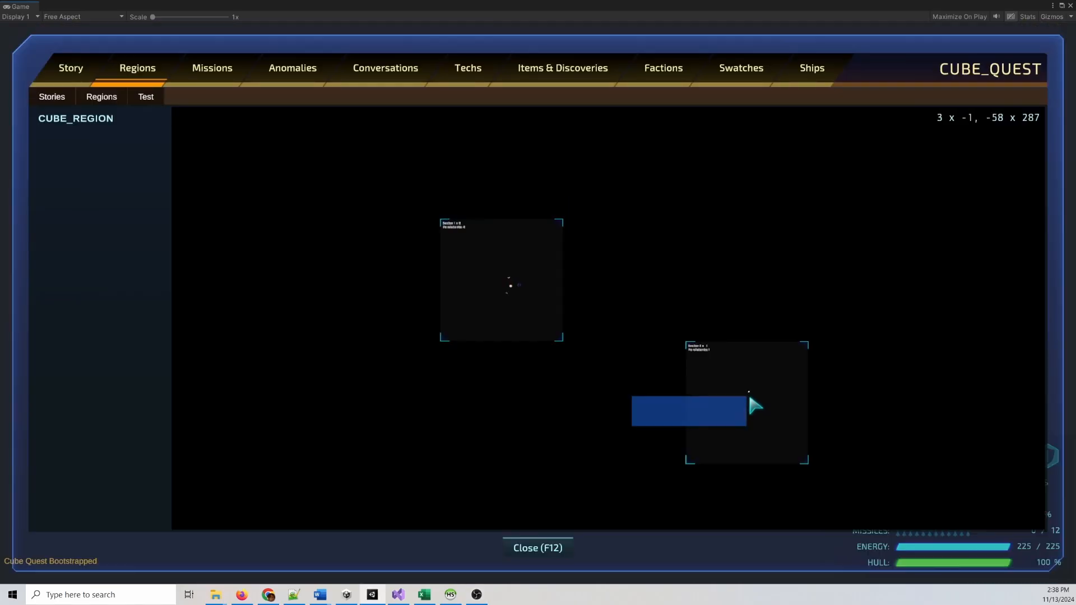
# Add a second Flinger artifact close to the star in sector 3 x -1.
pyautogui.scroll(3, 745, 395)
pyautogui.rightClick(754, 397)
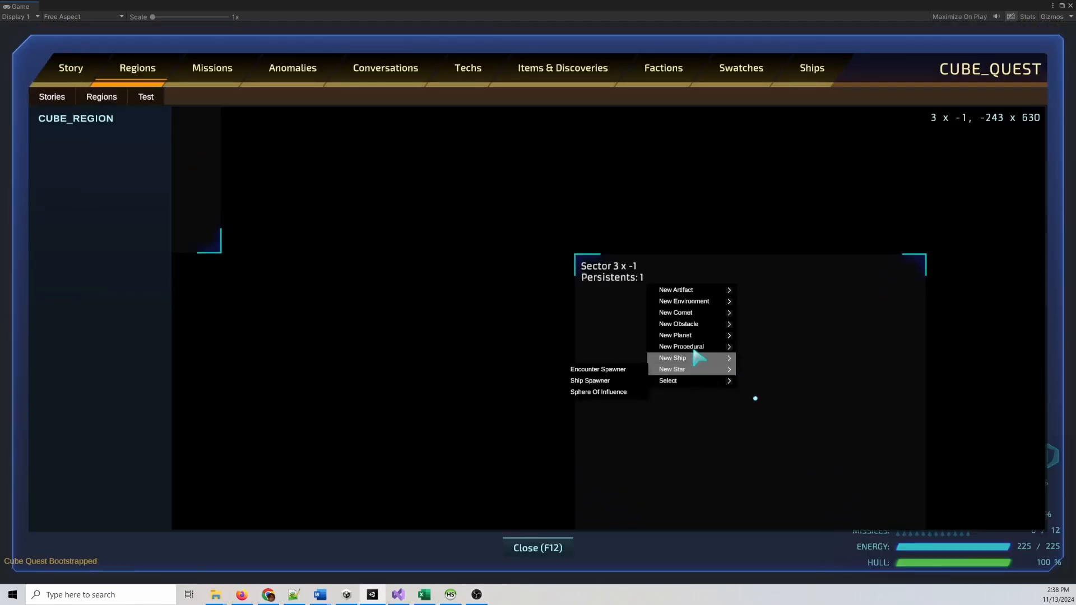
pyautogui.moveTo(693, 291)
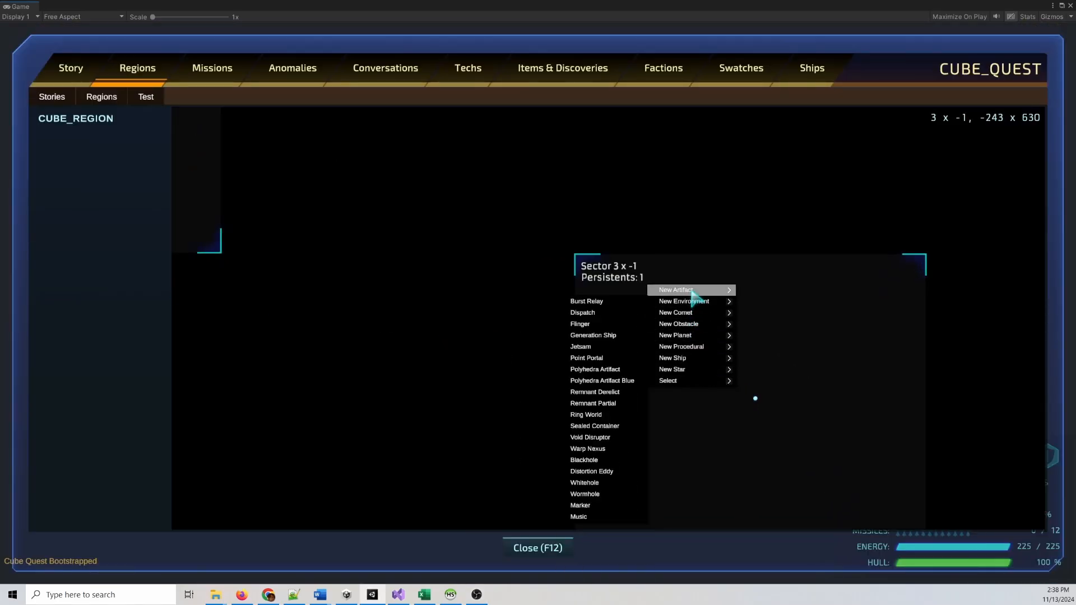
pyautogui.click(615, 324)
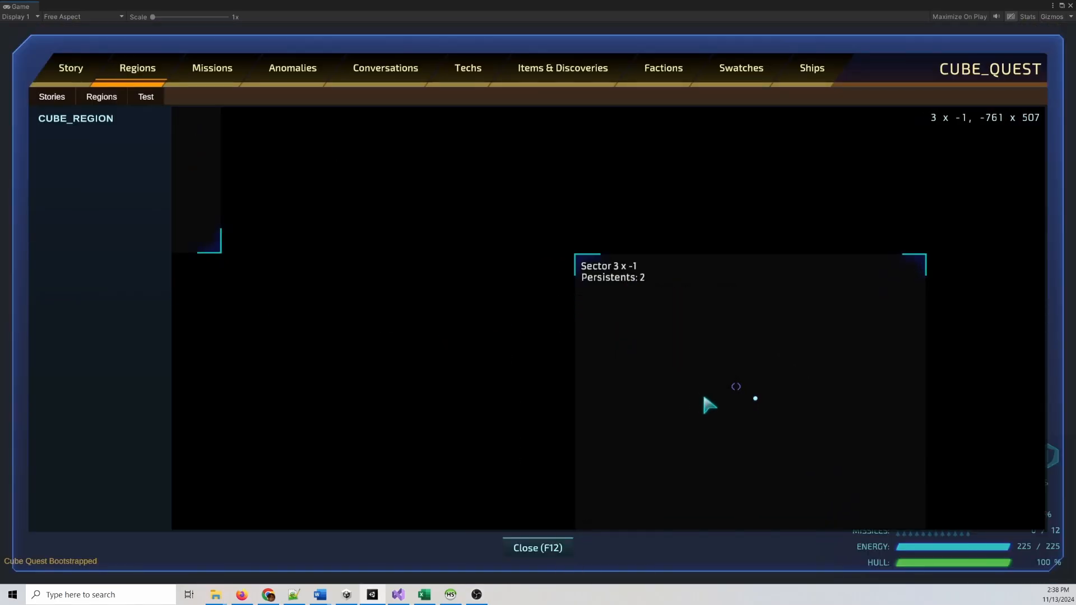
# Set the persistent id of the flinger in sector 3 x -1 to CUBE_QUEST.FLINGER_2 and look through its destination choices.
pyautogui.doubleClick(731, 391)
pyautogui.hotkey('ctrl', 'a')
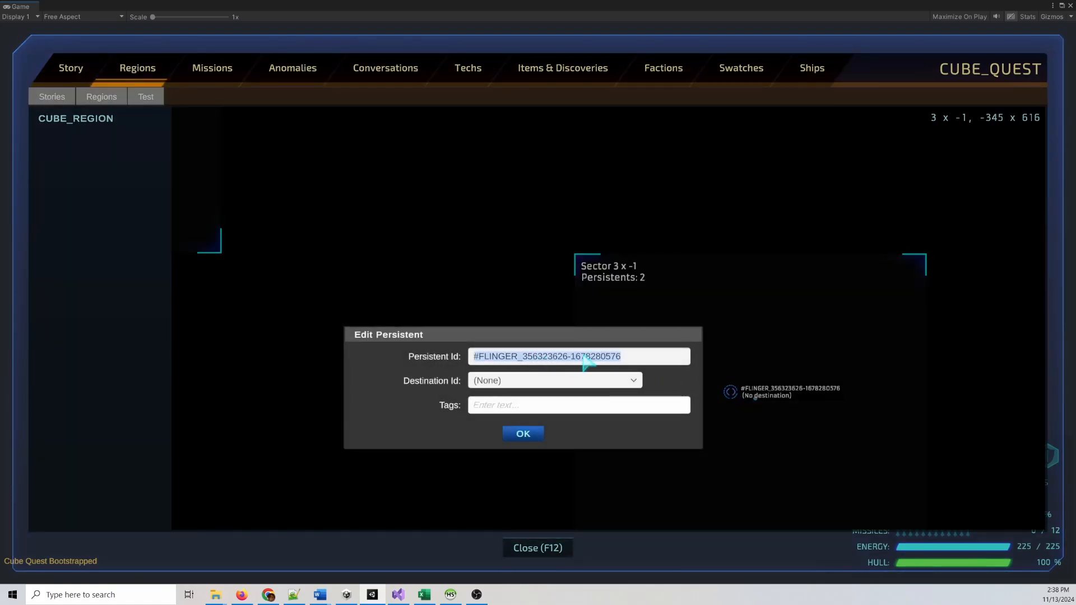
pyautogui.write('CUBE_QUEST_')
pyautogui.write('FLINGER')
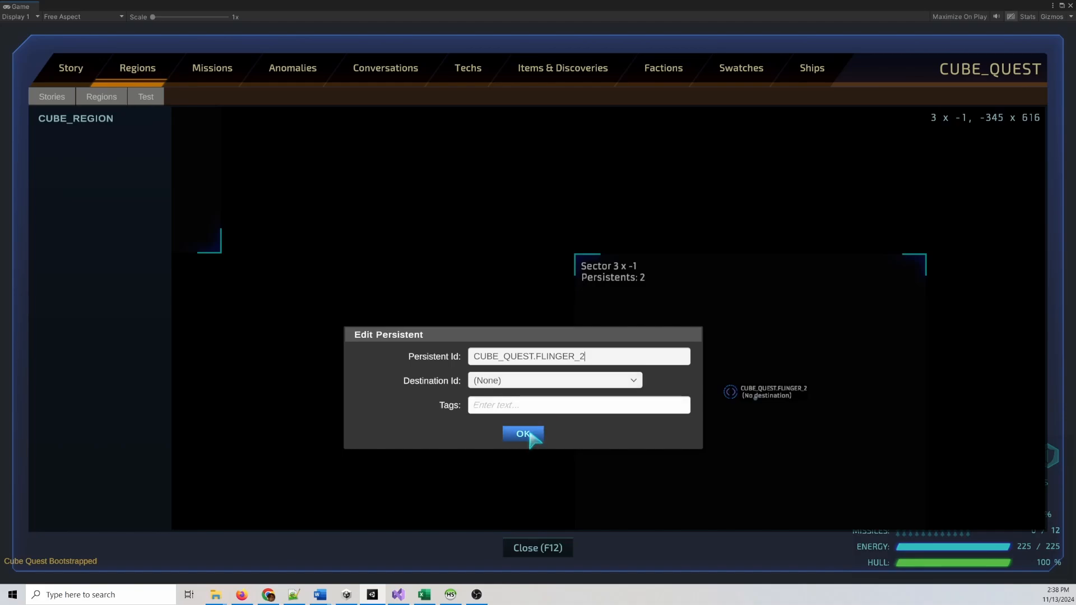
pyautogui.click(510, 383)
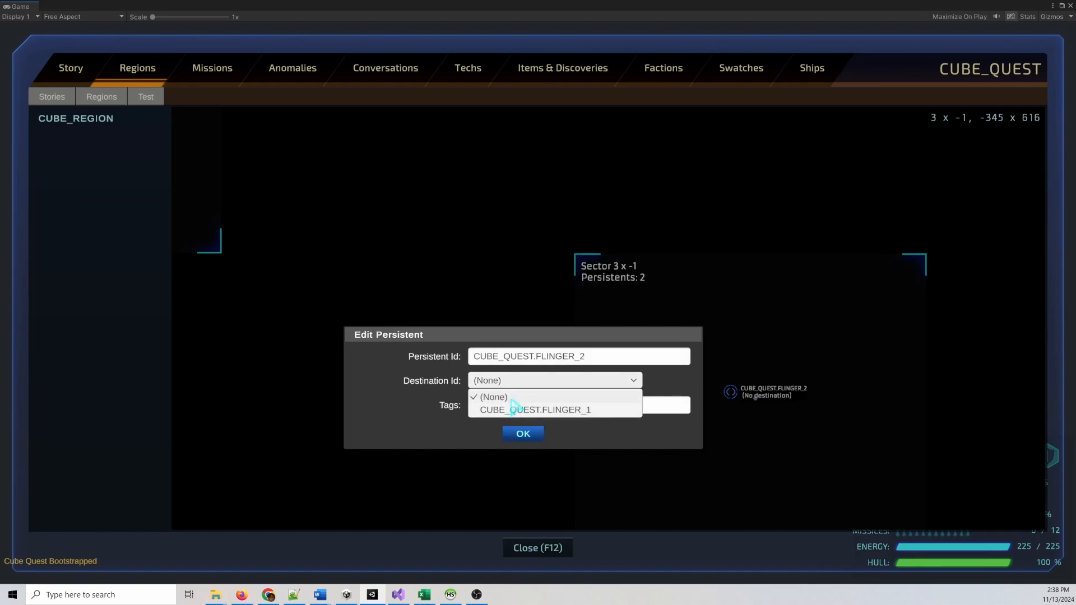
pyautogui.click(439, 386)
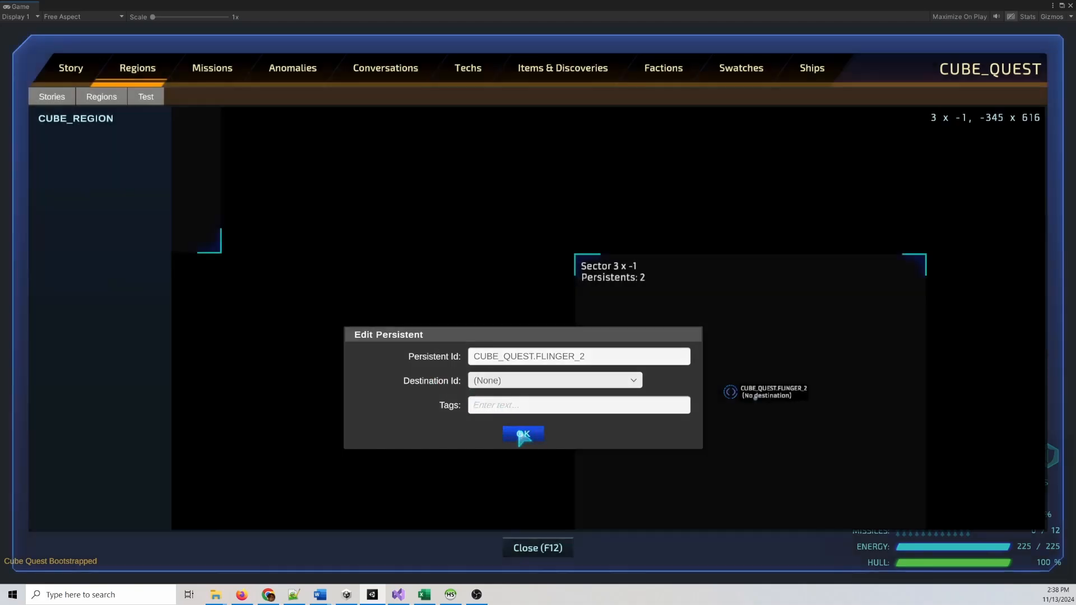
pyautogui.click(519, 435)
# Connect CUBE_QUEST.FLINGER_1 in the first star system with CUBE_QUEST.FLINGER_2 in sector 3 x -1.
pyautogui.scroll(-2, 524, 412)
pyautogui.scroll(-1, 523, 410)
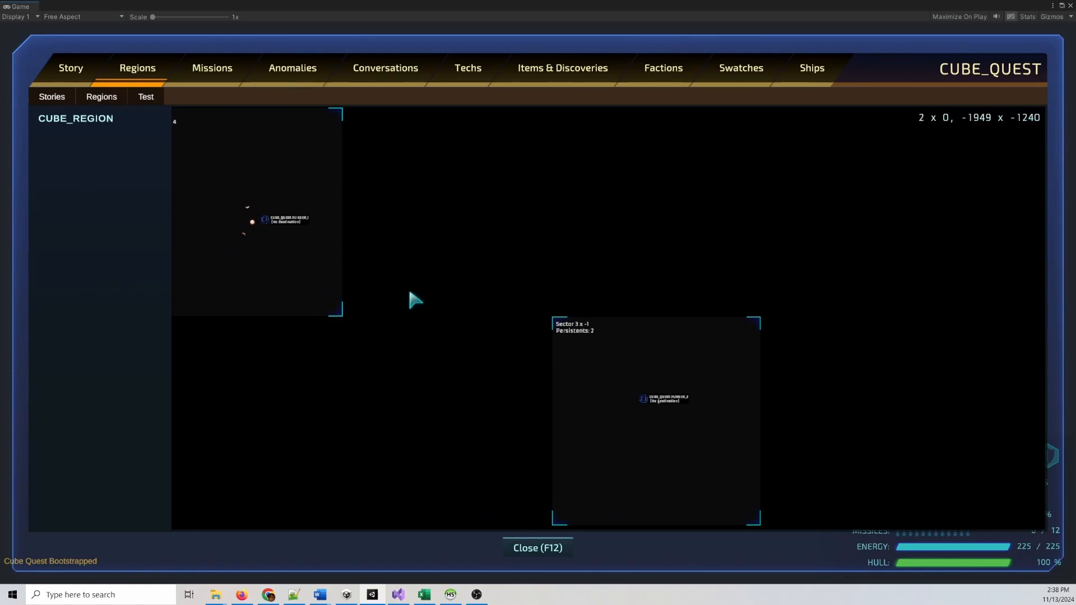
pyautogui.rightClick(266, 218)
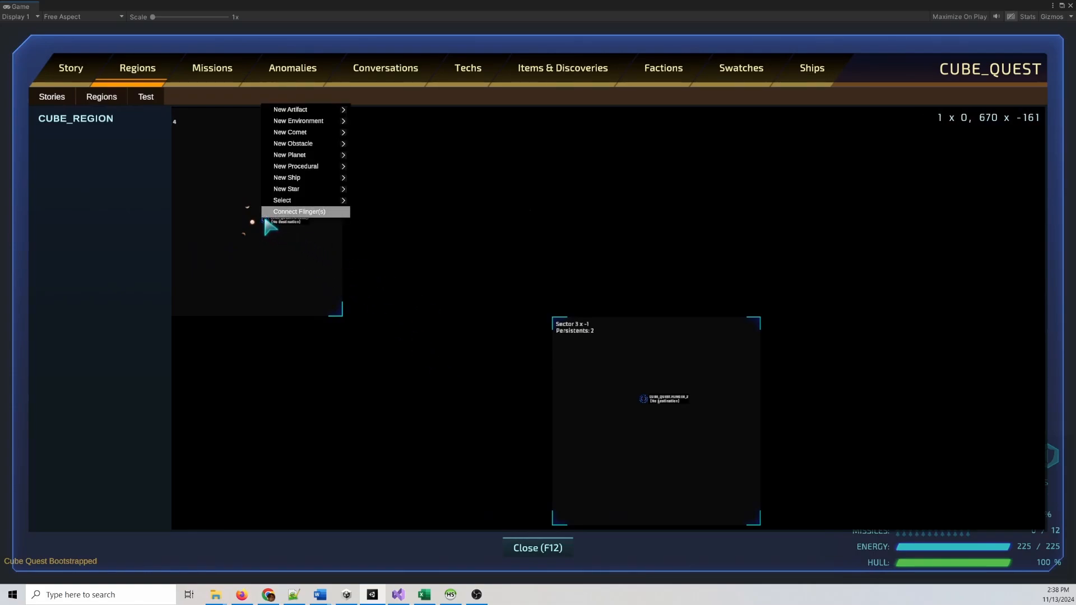
pyautogui.click(296, 213)
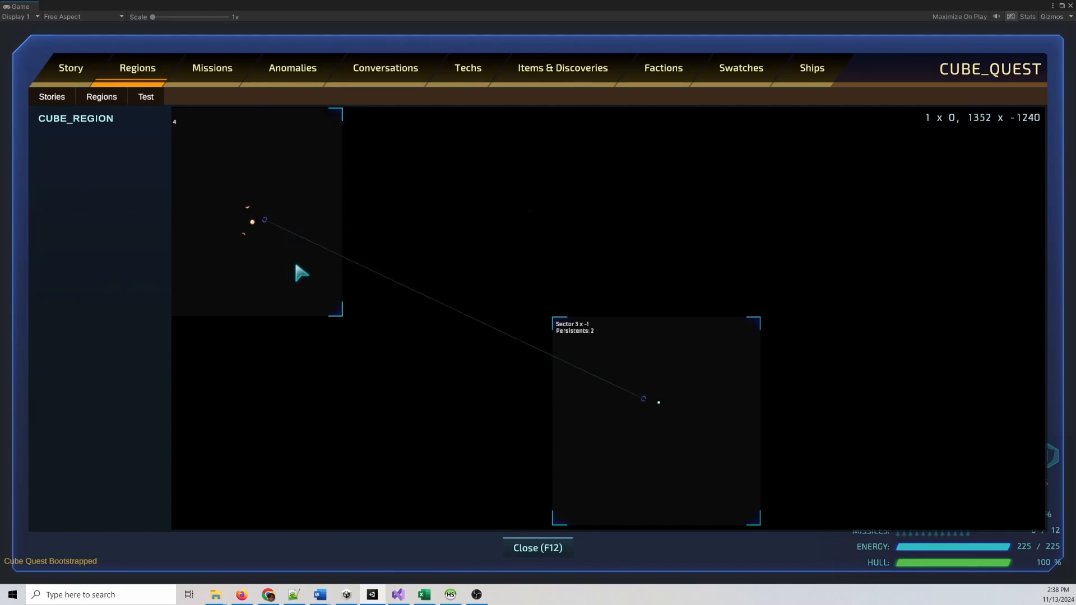
pyautogui.hotkey('alt', 'Tab')
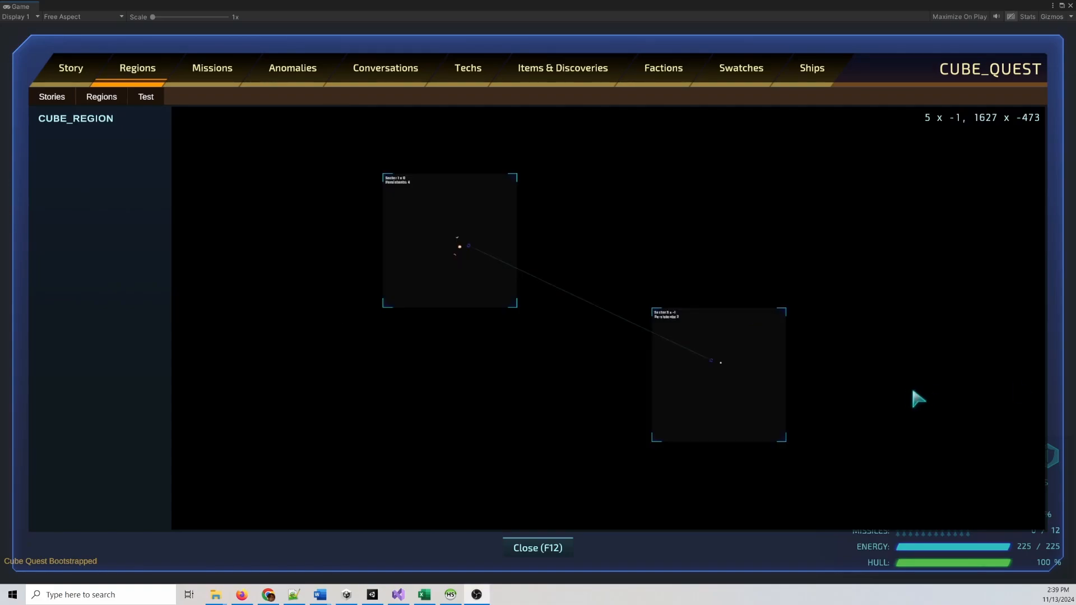
# Add a third star in sector 2 x -2 and move it closer to the sector's centre.
pyautogui.moveTo(865, 413); pyautogui.dragTo(879, 343)
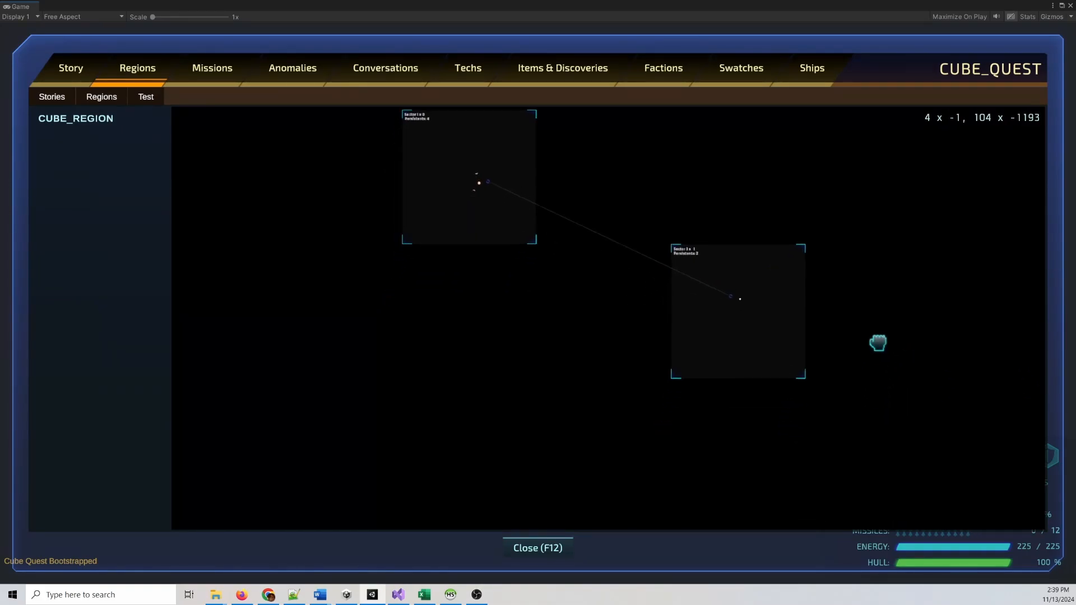
pyautogui.scroll(-4, 861, 362)
pyautogui.moveTo(834, 412); pyautogui.dragTo(791, 412)
pyautogui.scroll(1, 791, 395)
pyautogui.scroll(1, 791, 395)
pyautogui.rightClick(668, 426)
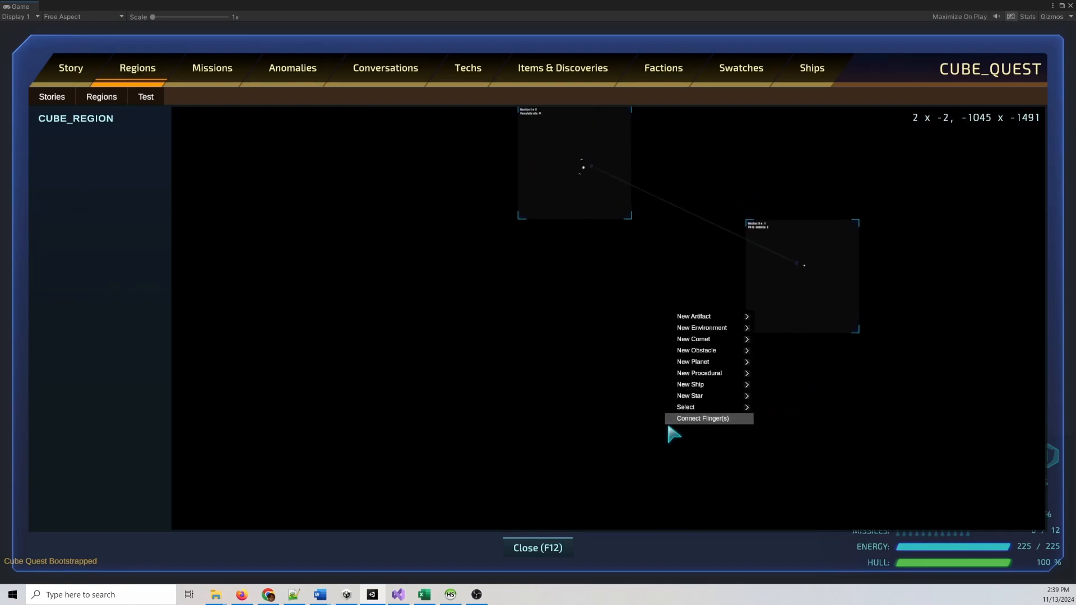
pyautogui.moveTo(695, 396)
pyautogui.click(771, 441)
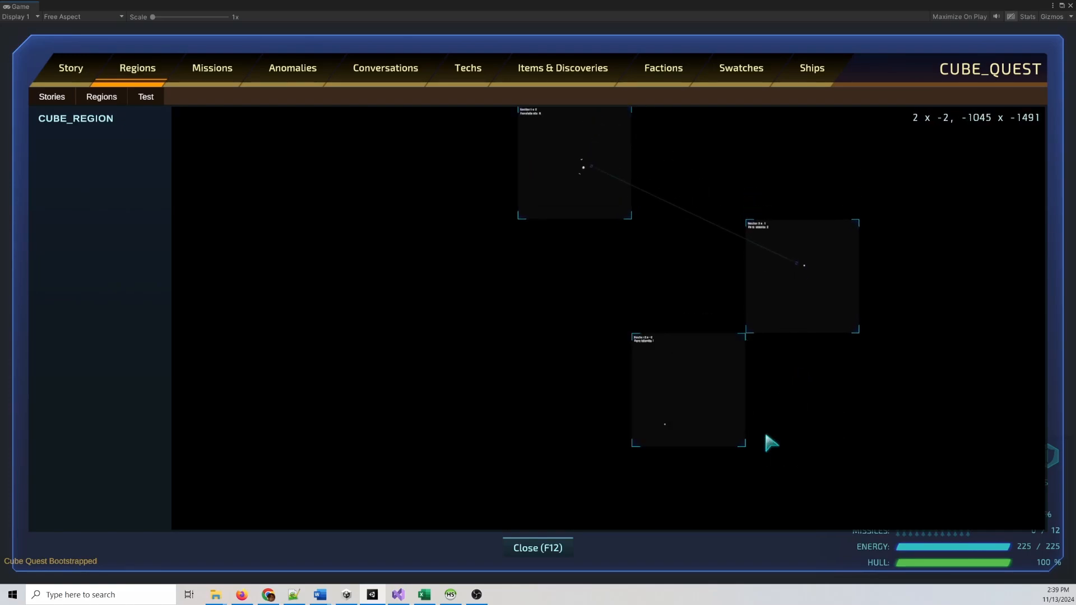
pyautogui.moveTo(666, 424); pyautogui.dragTo(685, 401)
# Add a procedural object near the star in sector 2 x -2 and shift it slightly to the star's upper left.
pyautogui.scroll(1, 696, 390)
pyautogui.rightClick(684, 397)
pyautogui.moveTo(729, 360)
pyautogui.click(820, 363)
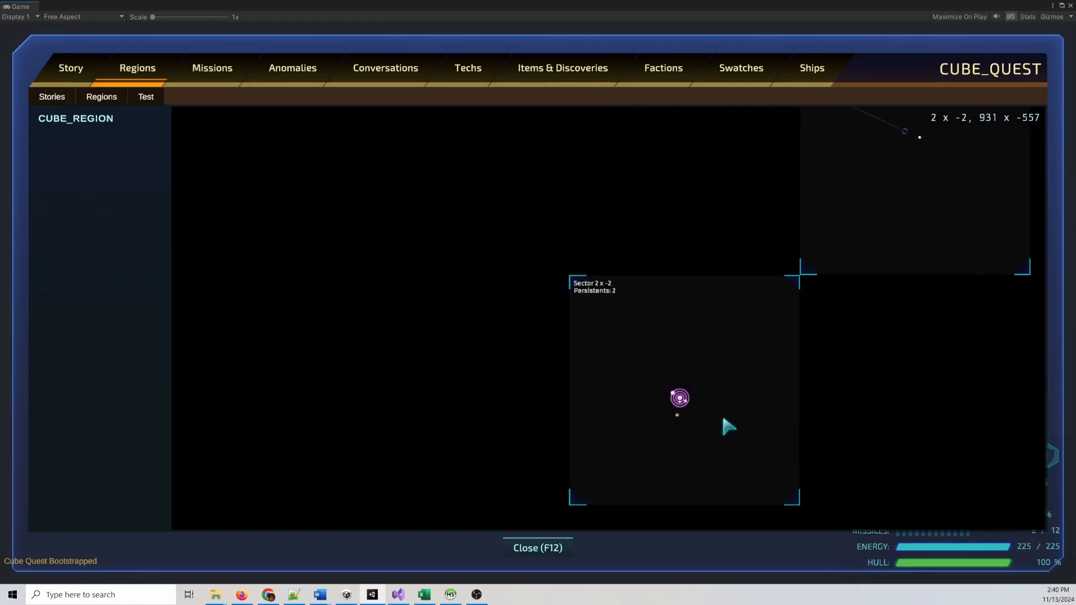
pyautogui.moveTo(683, 396); pyautogui.dragTo(669, 398)
# Add a Flinger artifact beside the procedural object in sector 2 x -2 and set its persistent id to CUBE_QUEST.FLINGER_4.
pyautogui.rightClick(696, 392)
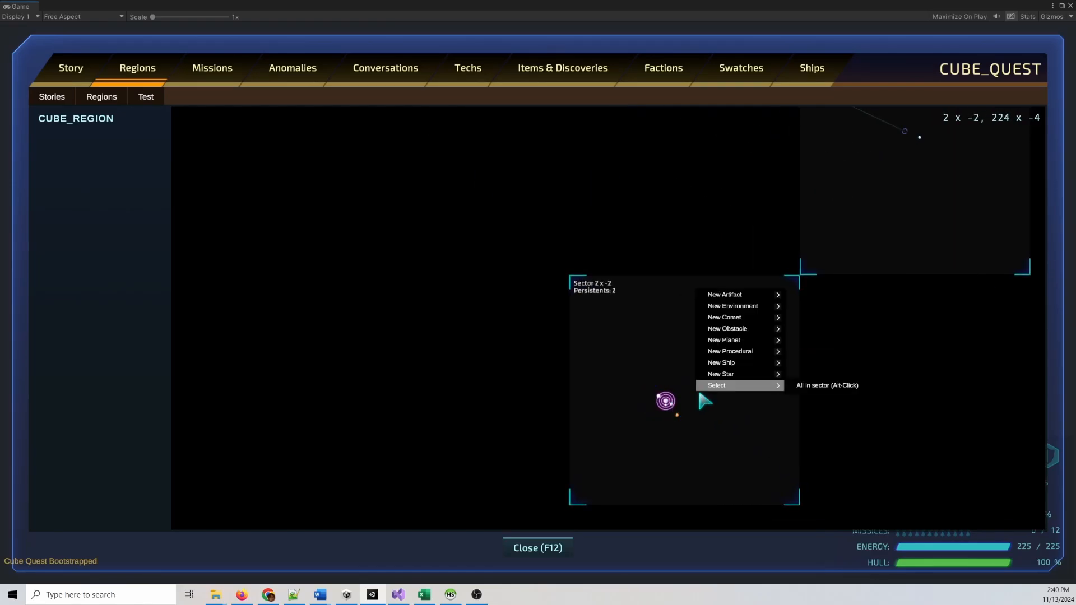
pyautogui.moveTo(745, 295)
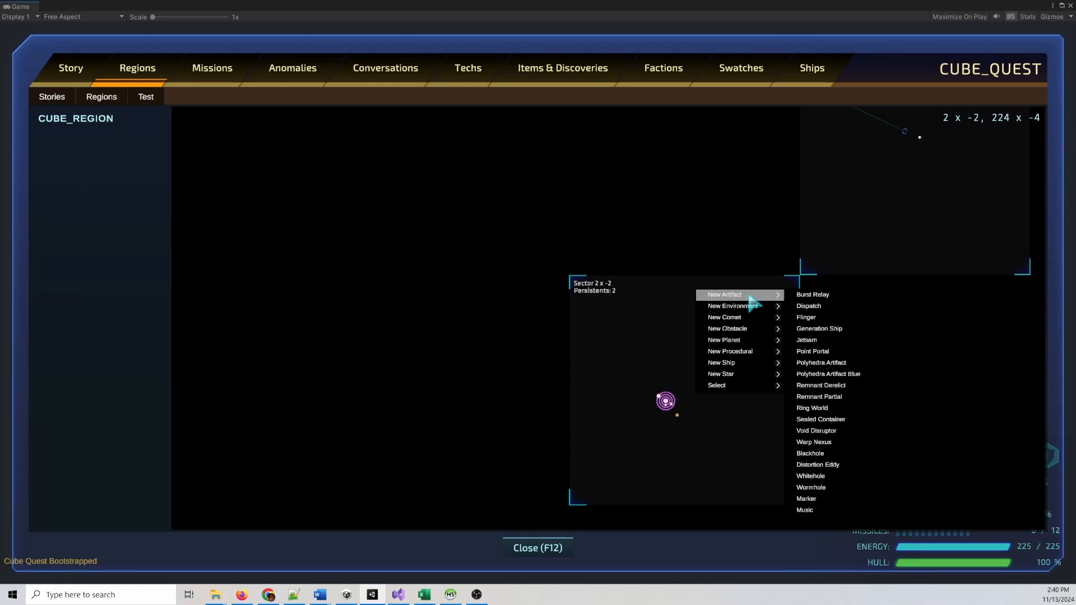
pyautogui.click(821, 318)
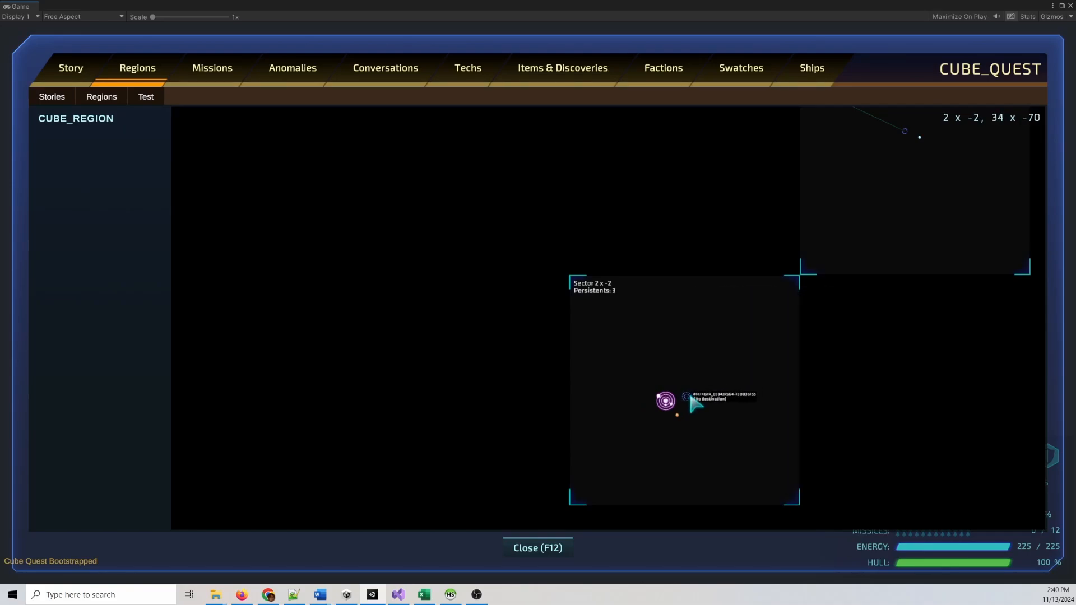
pyautogui.click(691, 397)
pyautogui.click(527, 367)
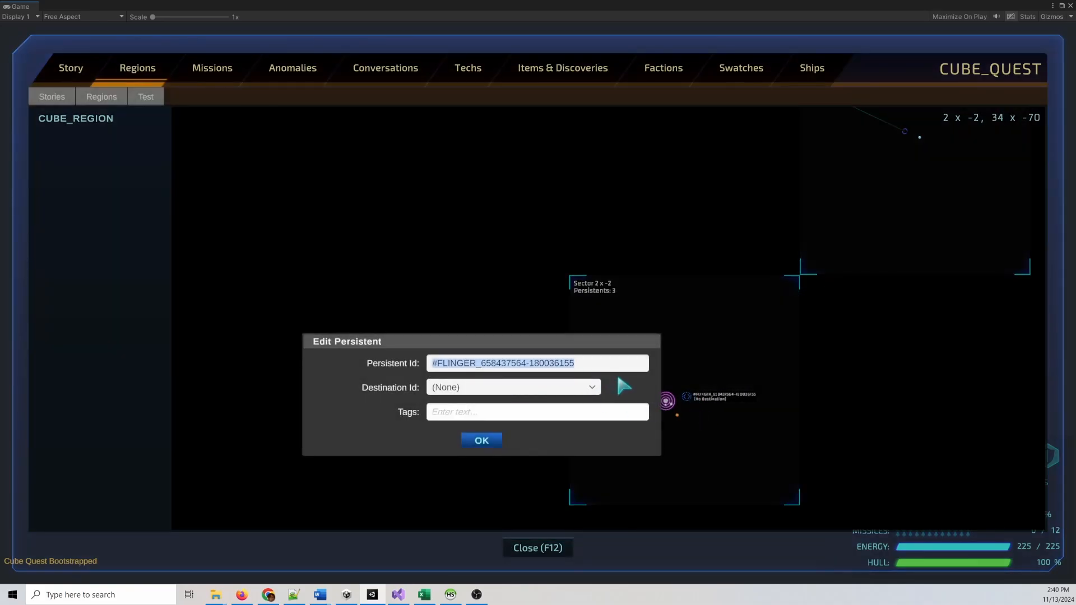
pyautogui.write('_QUEST.FLINGER_S')
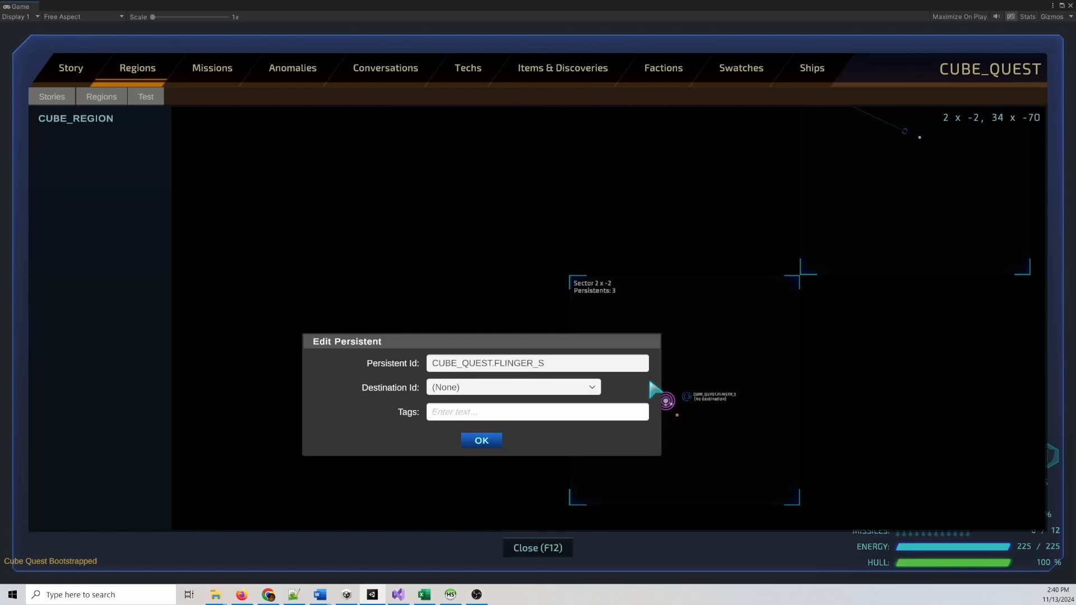
pyautogui.press('BackSpace')
pyautogui.write('4')
pyautogui.click(481, 440)
# Add another Flinger artifact below CUBE_QUEST.FLINGER_2 in sector 3 x -1 and set its persistent id to CUBE_QUEST.FLINGER_3.
pyautogui.rightClick(898, 160)
pyautogui.moveTo(899, 163)
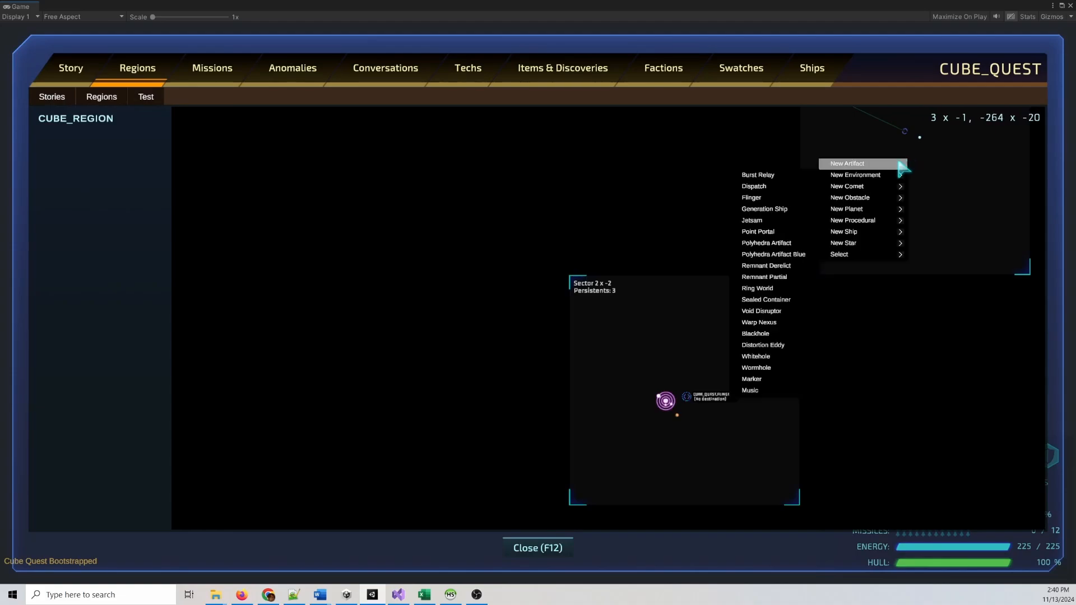
pyautogui.click(752, 198)
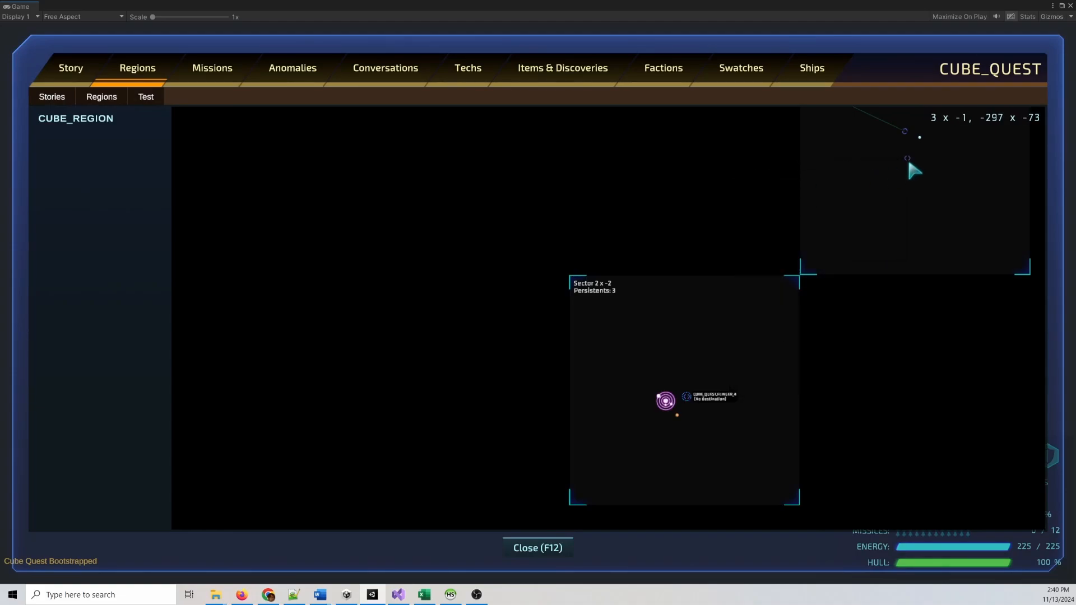
pyautogui.click(909, 163)
pyautogui.click(705, 204)
pyautogui.write('_QUEST.FLINGER_3')
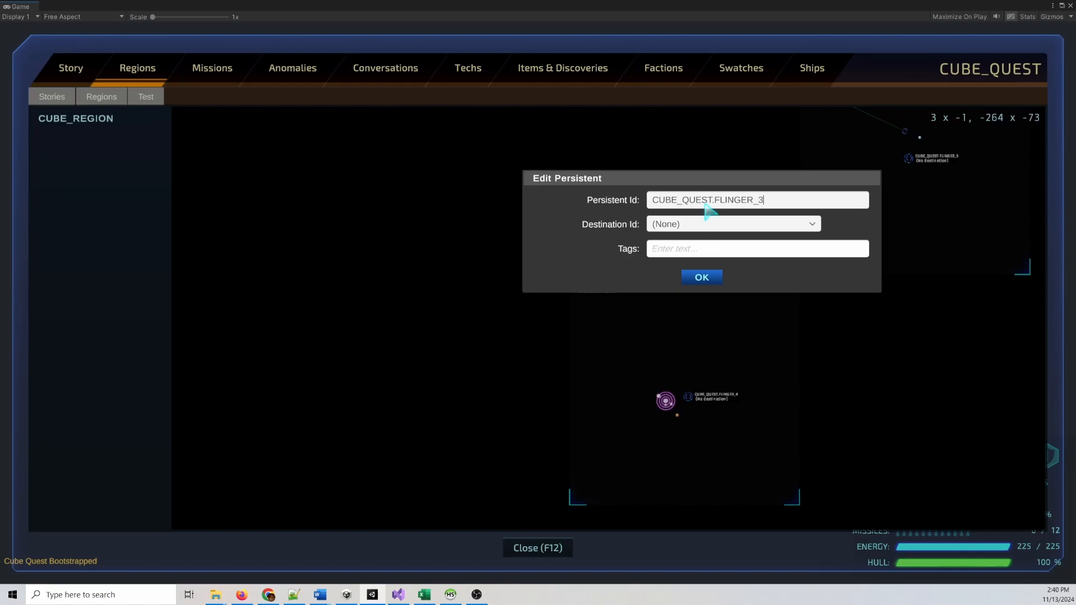
pyautogui.click(702, 277)
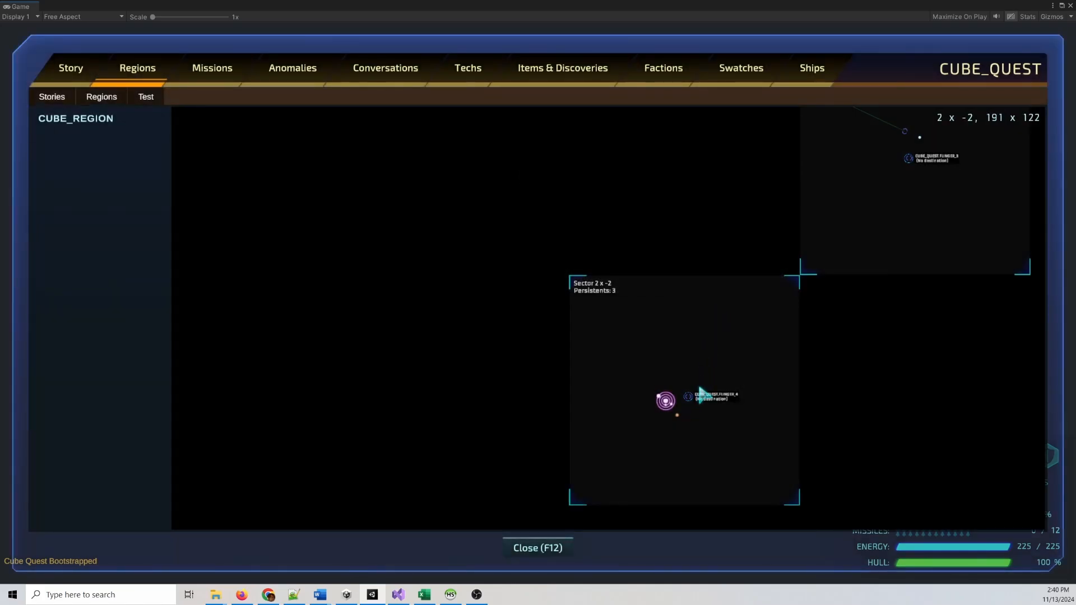
# Connect CUBE_QUEST.FLINGER_4 in sector 2 x -2 with CUBE_QUEST.FLINGER_3 in sector 3 x -1.
pyautogui.rightClick(699, 401)
pyautogui.click(701, 388)
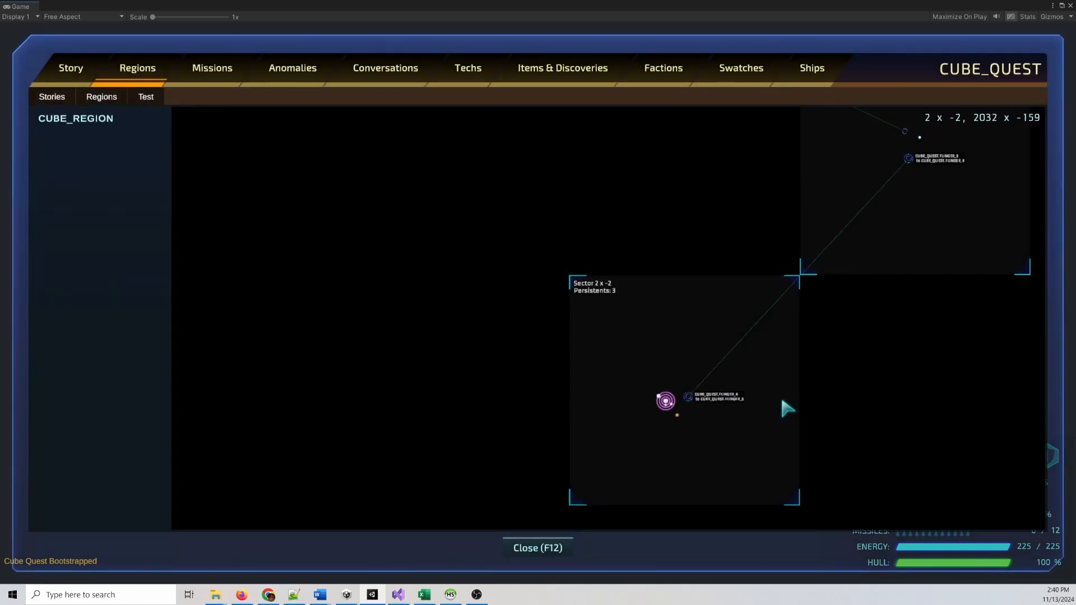
pyautogui.click(51, 96)
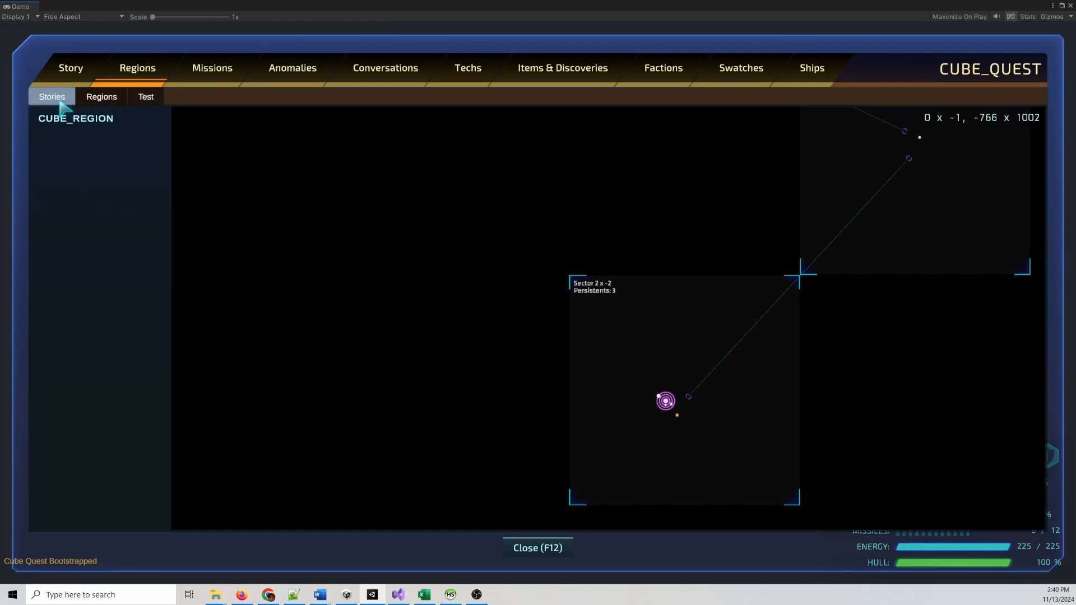
pyautogui.click(56, 134)
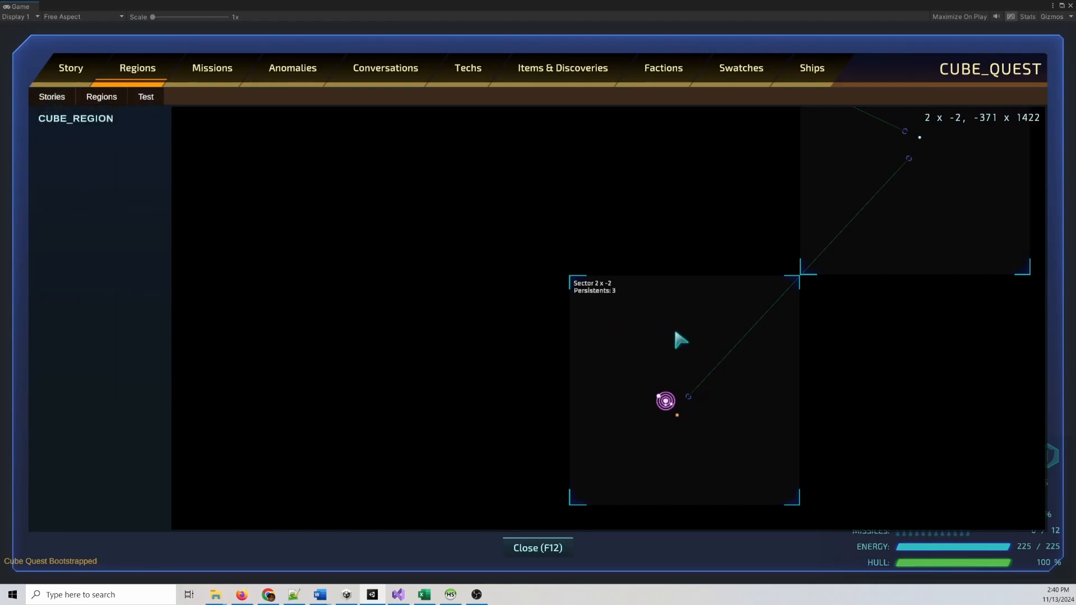
# Add a Desert D1 planet between the two flingers in sector 3 x -1.
pyautogui.moveTo(737, 195); pyautogui.dragTo(532, 297)
pyautogui.scroll(3, 654, 250)
pyautogui.moveTo(655, 255); pyautogui.dragTo(577, 276)
pyautogui.rightClick(656, 261)
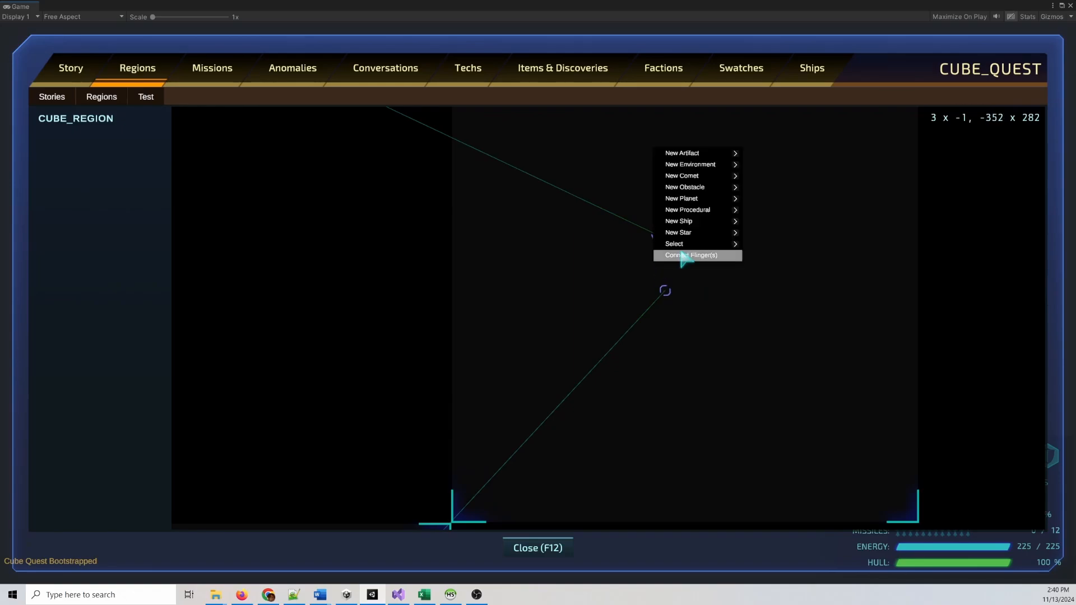
pyautogui.moveTo(698, 210)
pyautogui.click(778, 199)
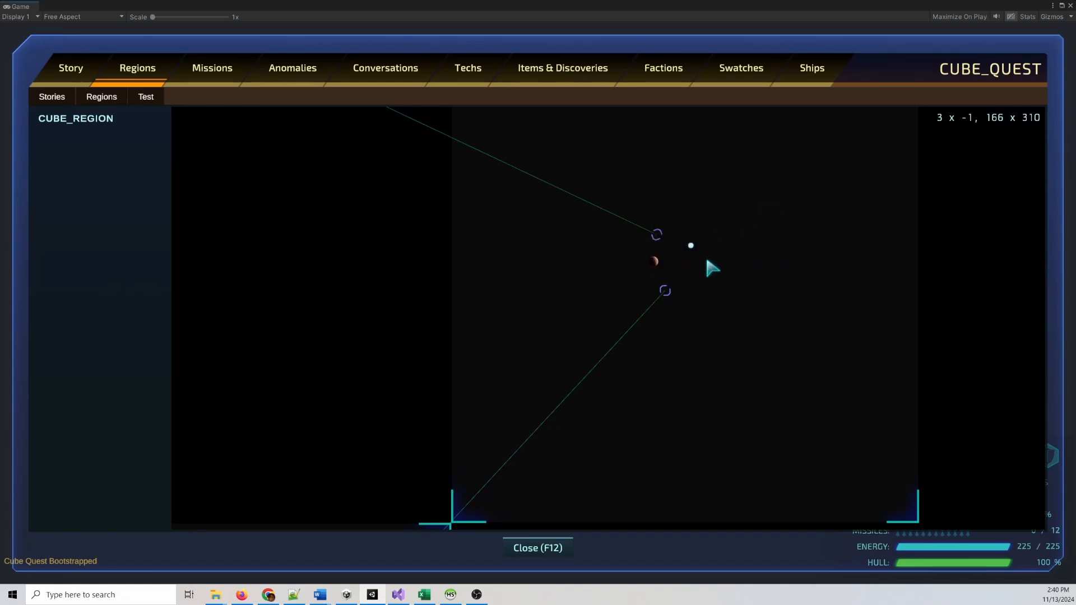
# Add a procedural object just beside the star in sector 3 x -1.
pyautogui.rightClick(708, 259)
pyautogui.moveTo(740, 208)
pyautogui.click(835, 207)
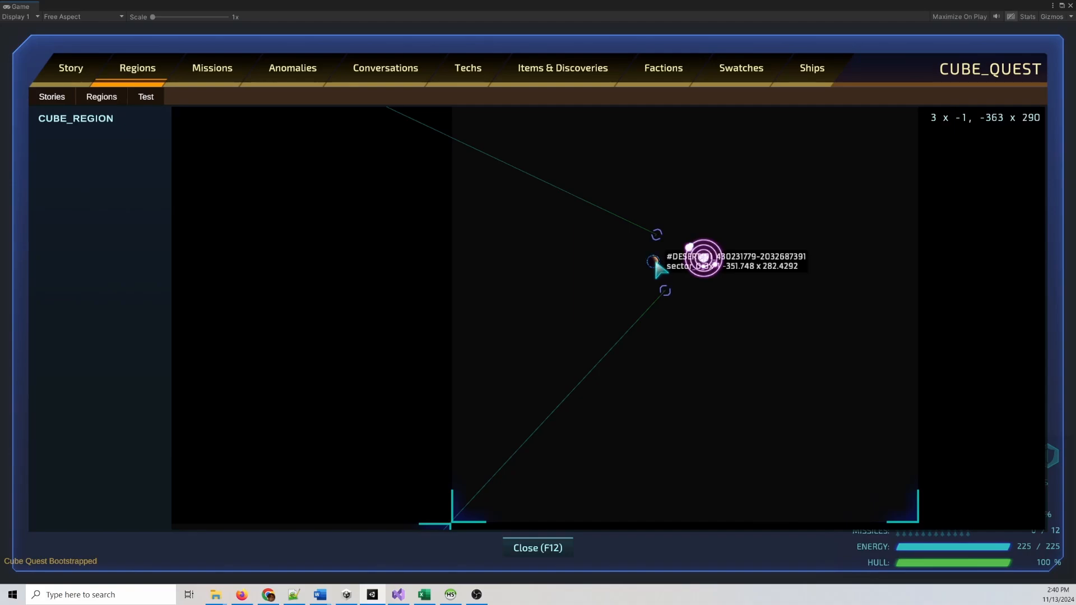
# Set the persistent id of the Desert D1 planet in sector 3 x -1 to CUBE_QUEST.TEST_PLANET.
pyautogui.doubleClick(654, 258)
pyautogui.click(516, 149)
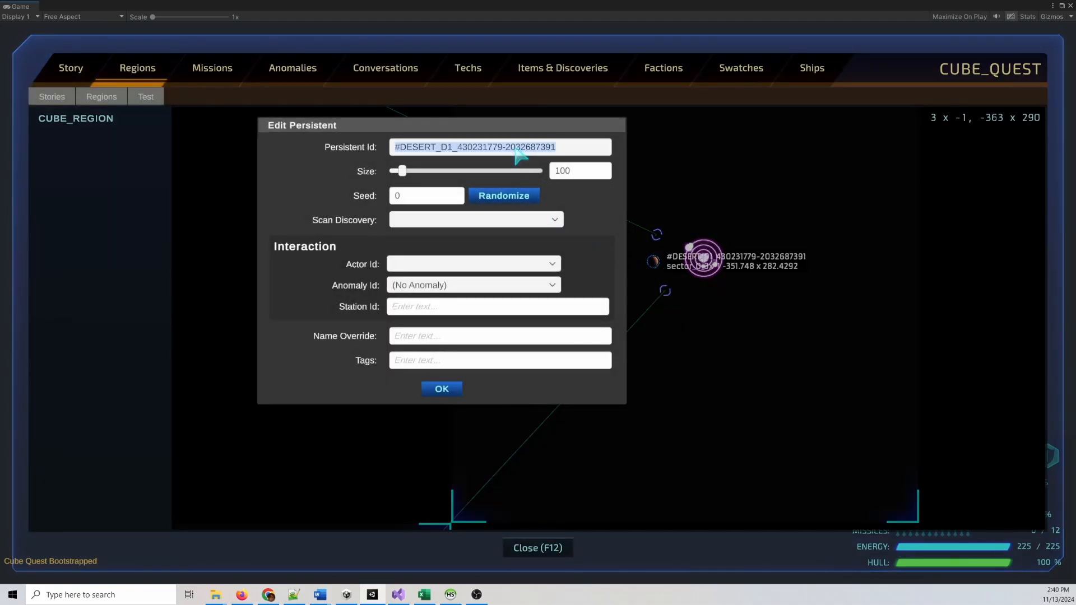
pyautogui.write('CUBE_QUEST._')
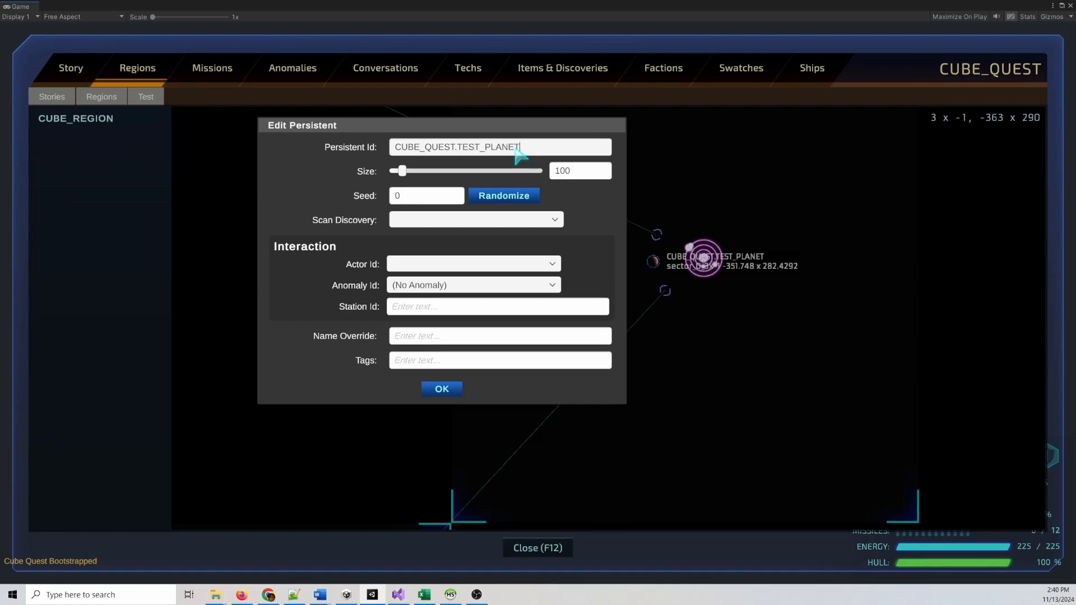
pyautogui.click(439, 393)
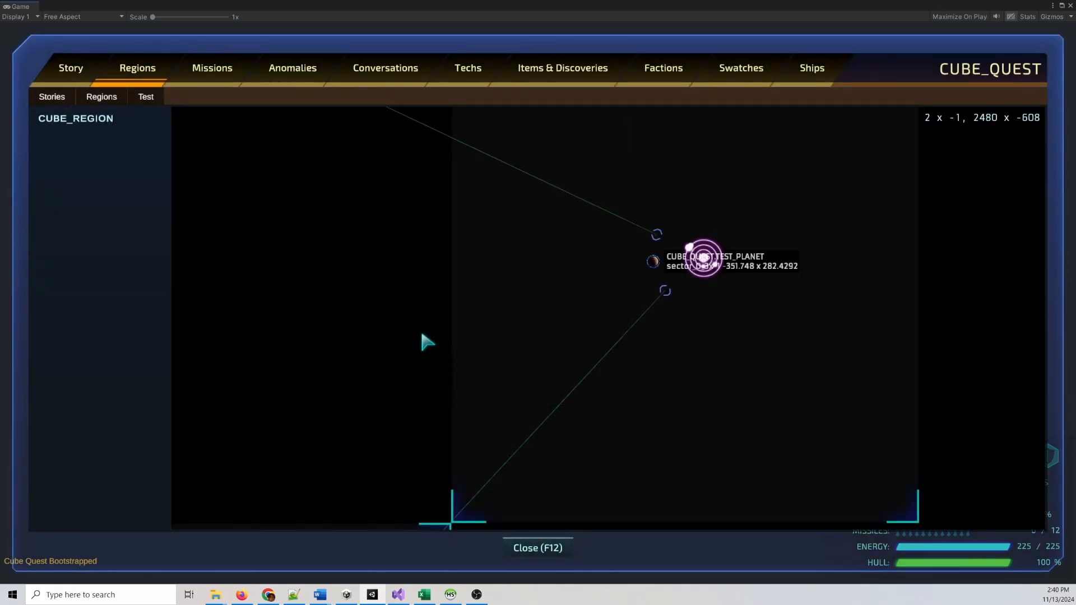
# Test the region from CUBE_QUEST.TEST_PLANET, flying the ship upward off the planet and zooming out to the coordinate map.
pyautogui.click(156, 101)
pyautogui.click(160, 134)
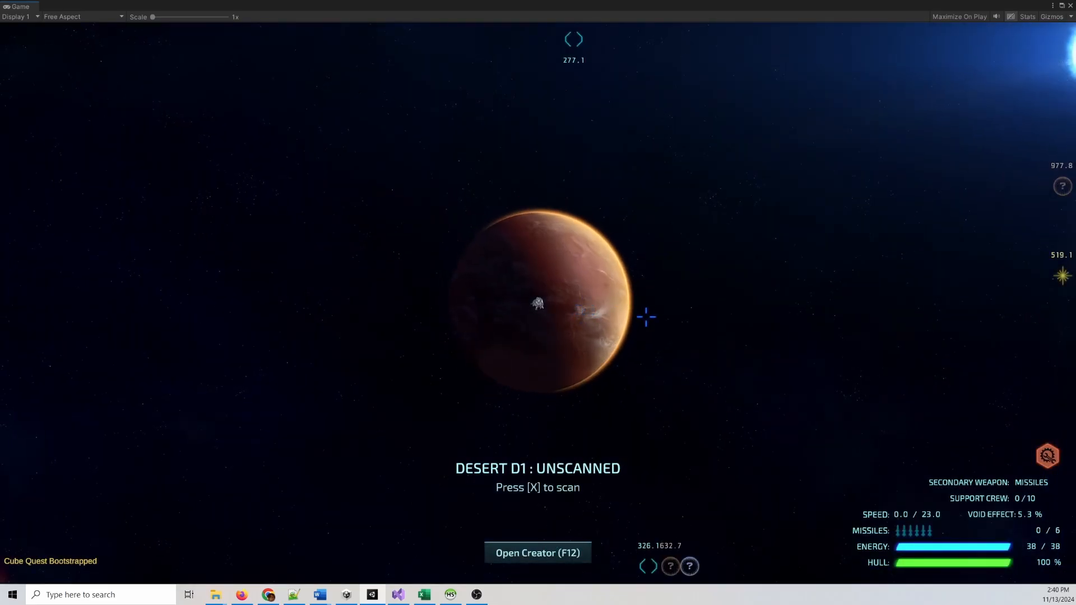
pyautogui.press('w')
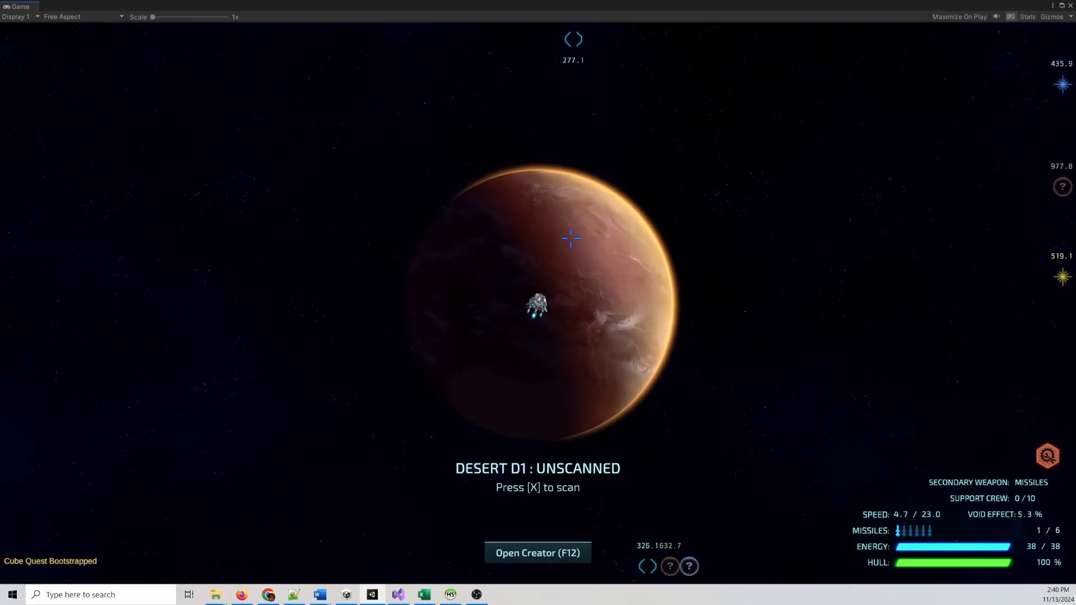
pyautogui.press('a')
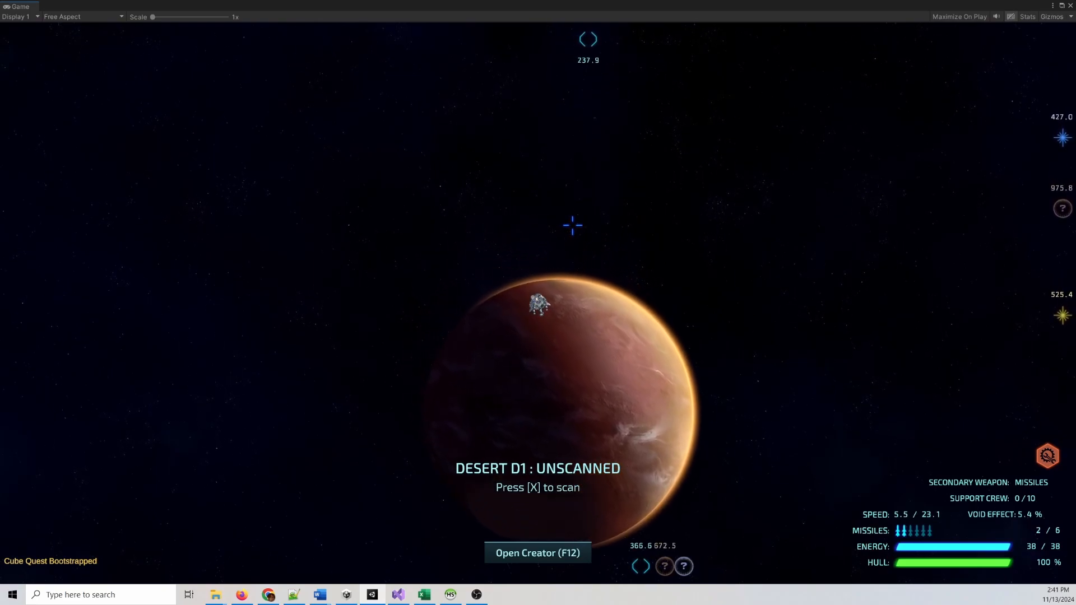
pyautogui.press('w')
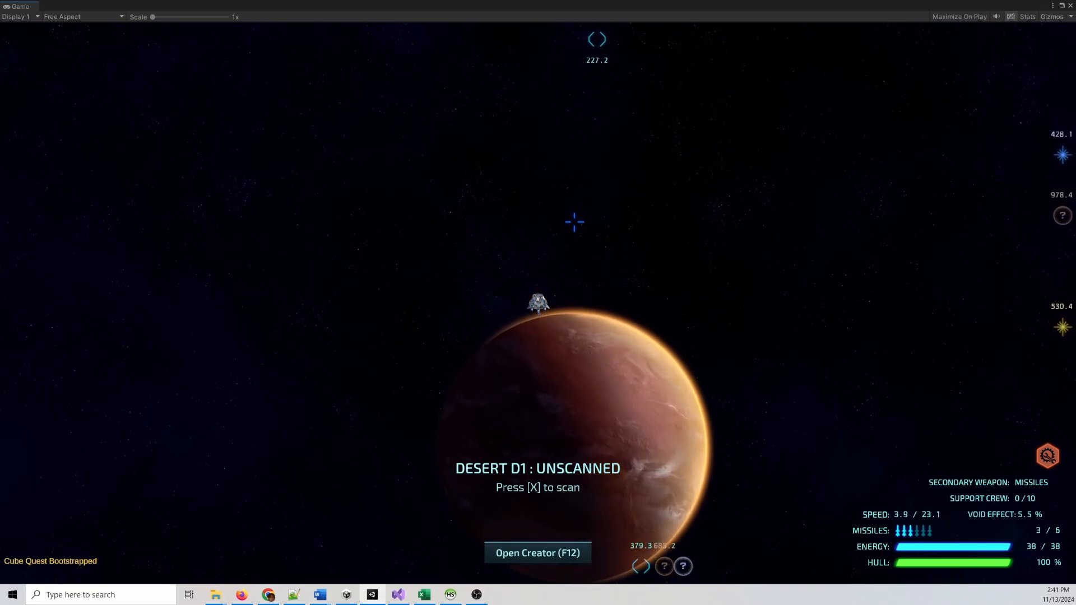
pyautogui.press('w')
pyautogui.scroll(-10, 583, 219)
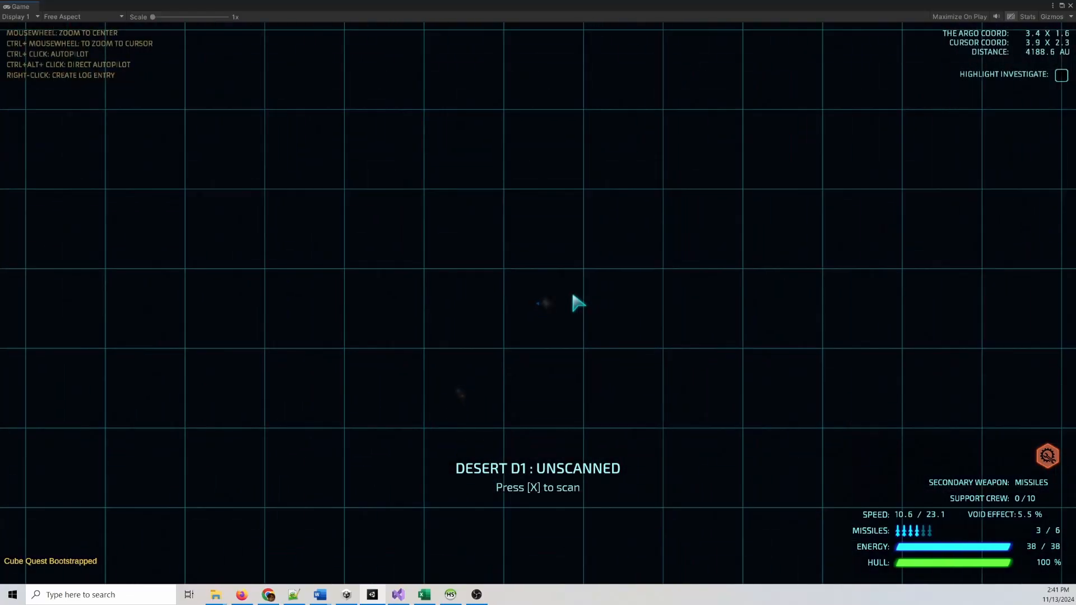
# Fly the ship from the Desert D1 planet up into the nearest flinger and dismiss the Higgs Flinger discovery.
pyautogui.scroll(10, 569, 297)
pyautogui.press('w')
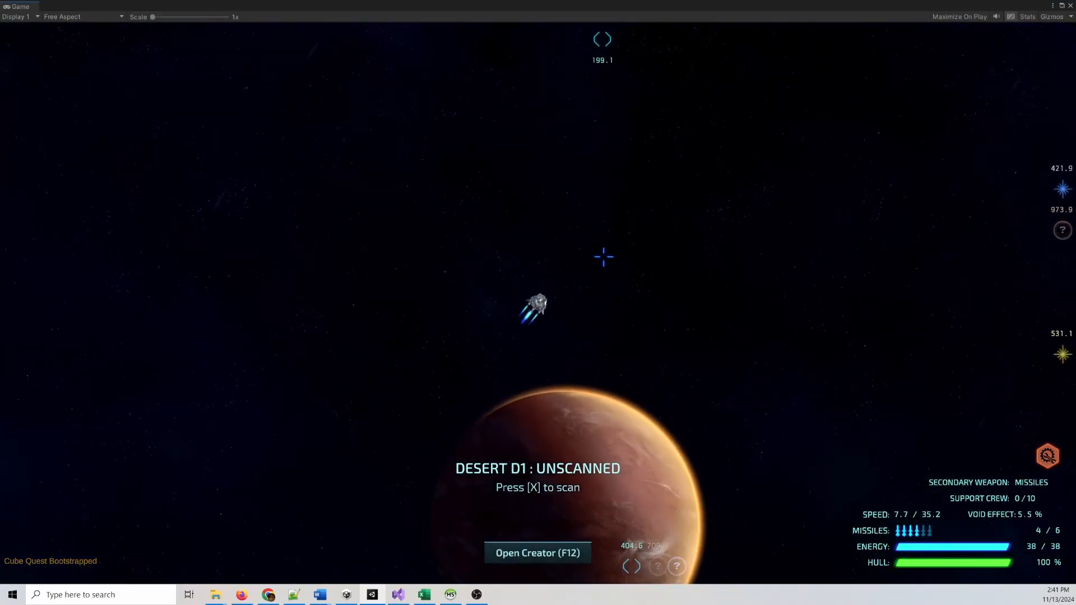
pyautogui.press('w')
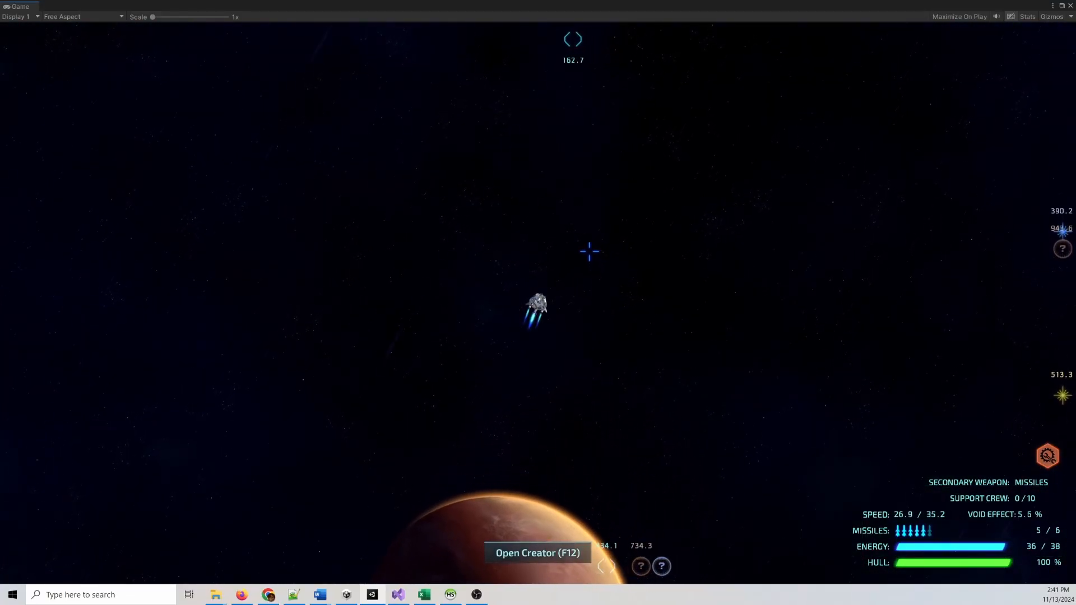
pyautogui.press('w')
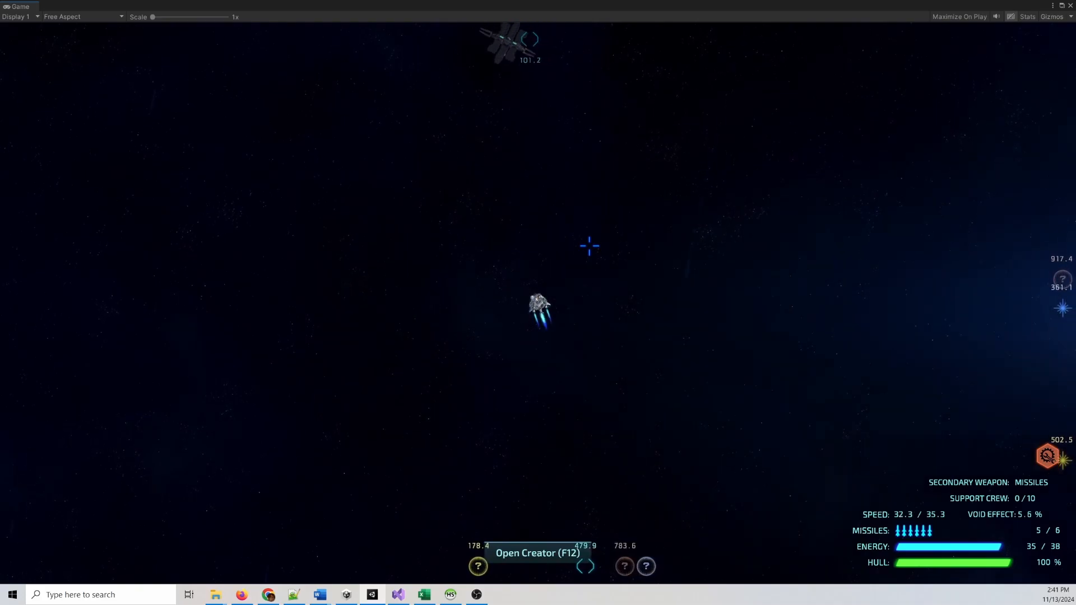
pyautogui.press('w')
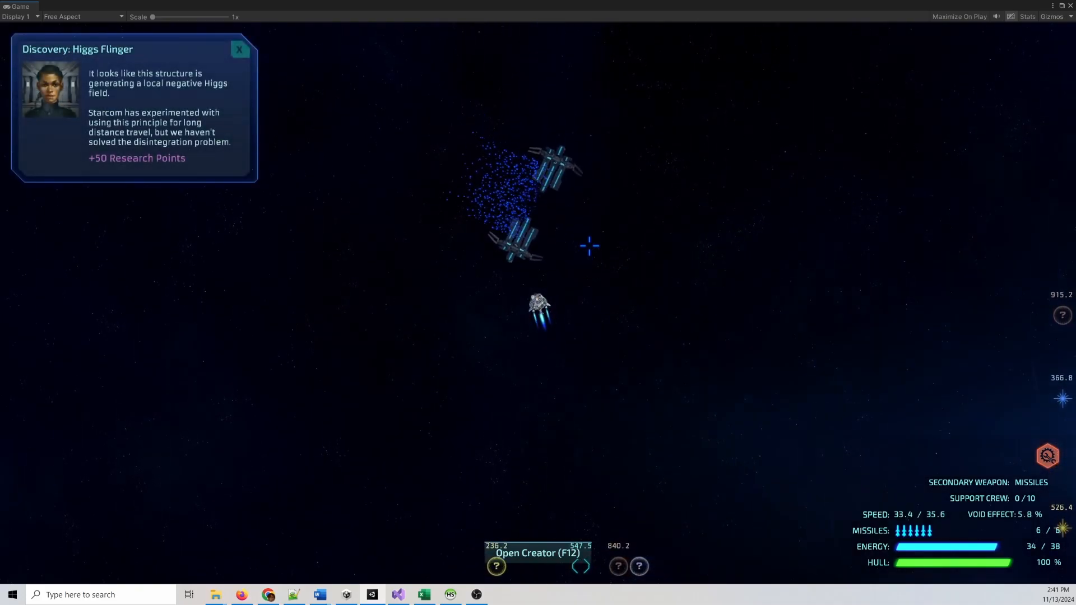
pyautogui.click(240, 50)
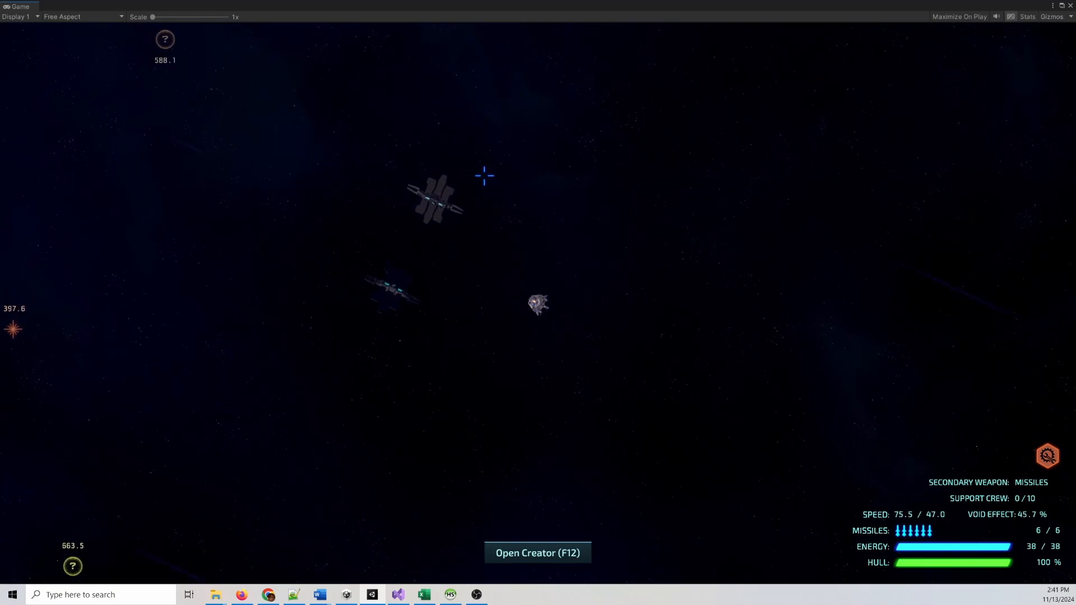
# Fly off from the arrival flinger and examine the ship's position and the flinger route on the coordinate map.
pyautogui.press('w')
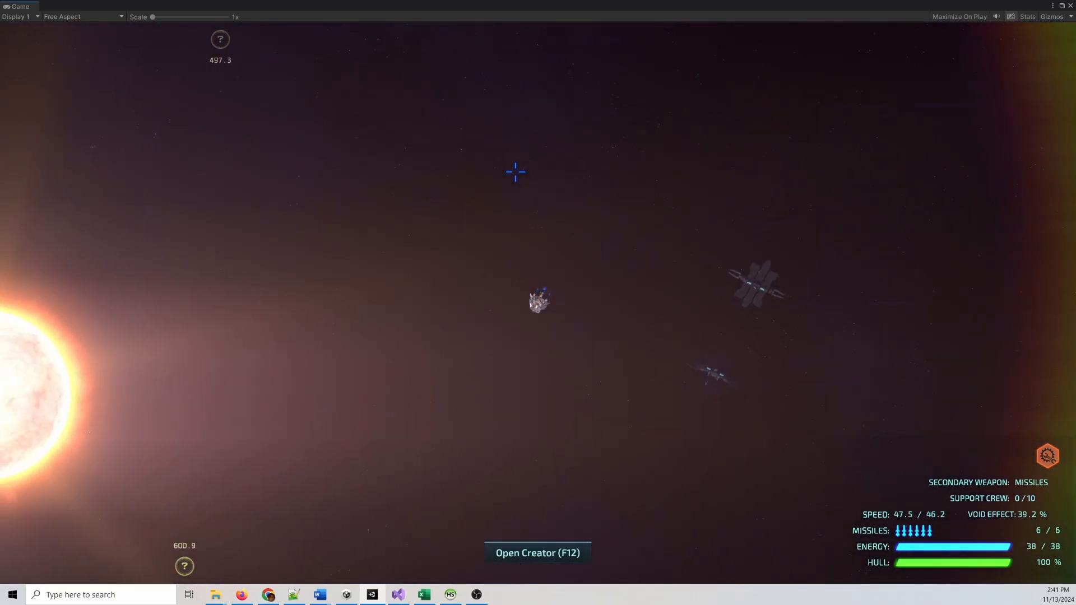
pyautogui.press('m')
pyautogui.scroll(-2, 518, 176)
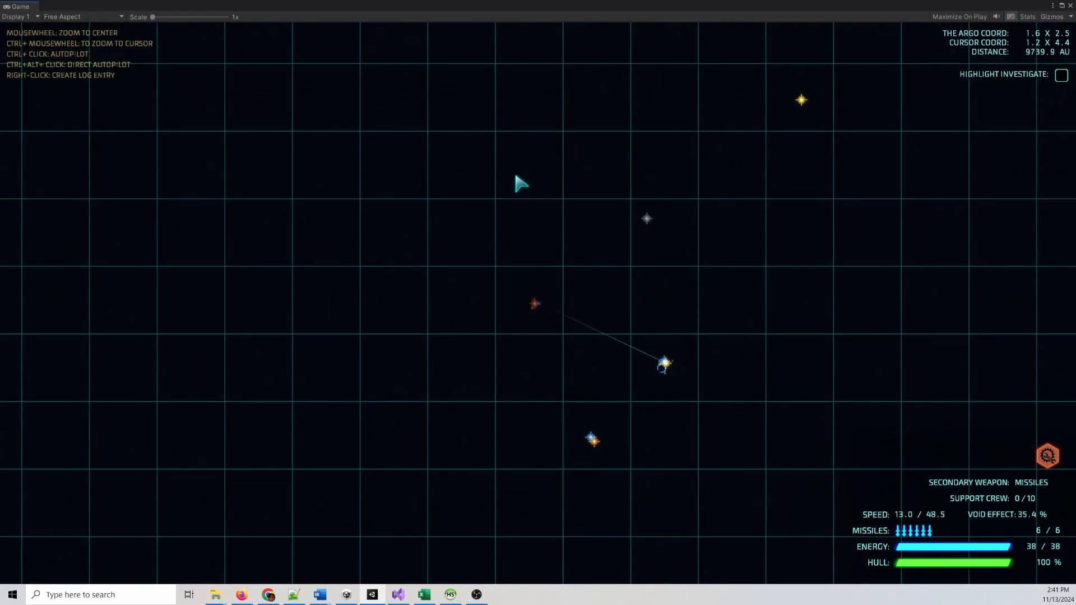
pyautogui.scroll(-2, 514, 176)
pyautogui.scroll(8, 513, 176)
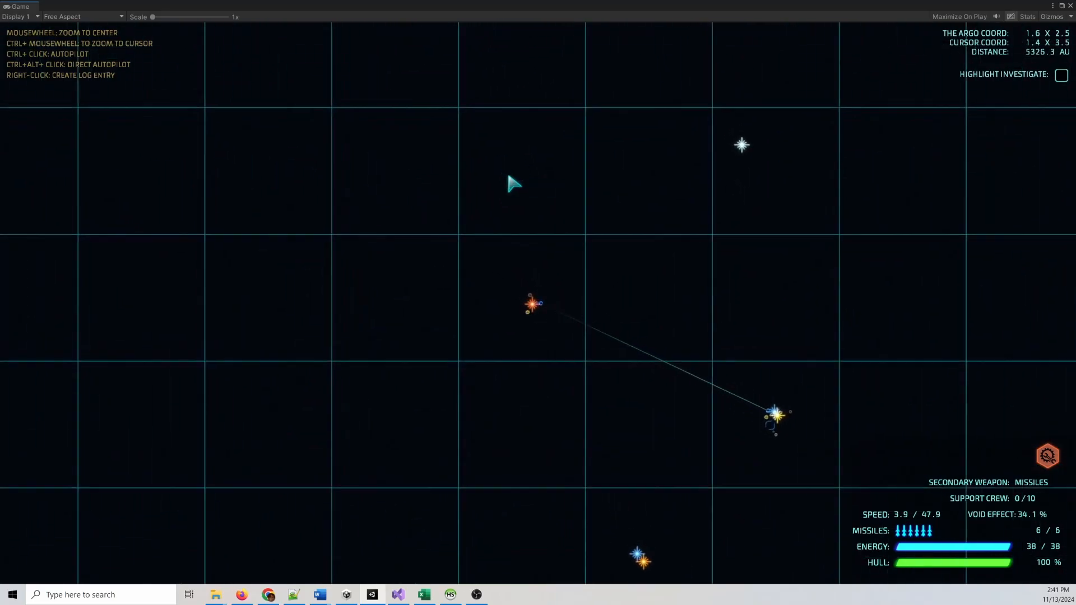
pyautogui.press('m')
pyautogui.press('w')
pyautogui.press('a')
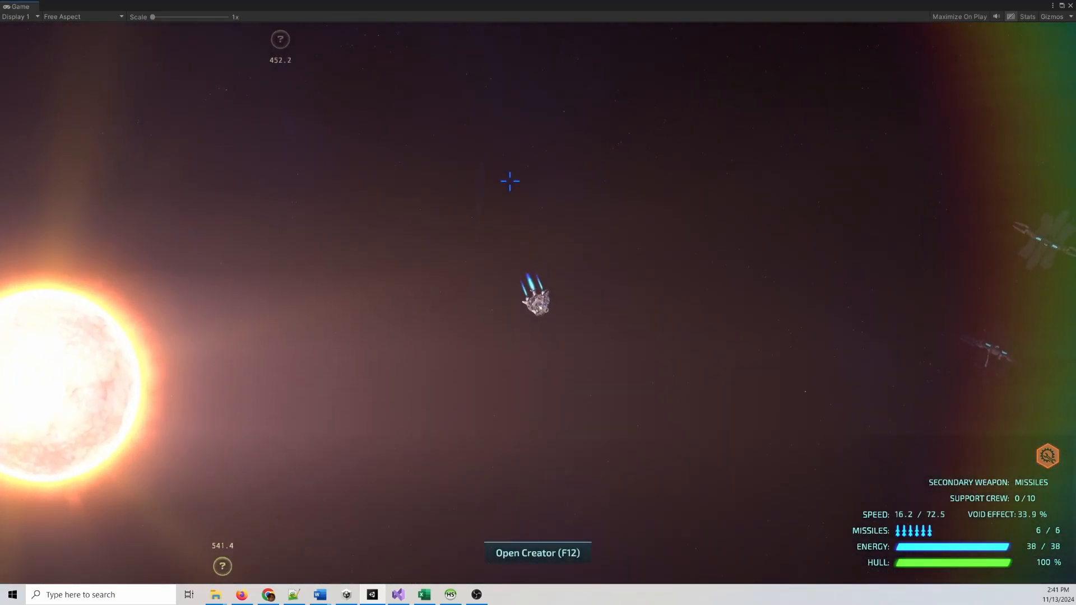
pyautogui.hotkey('alt', 'Tab')
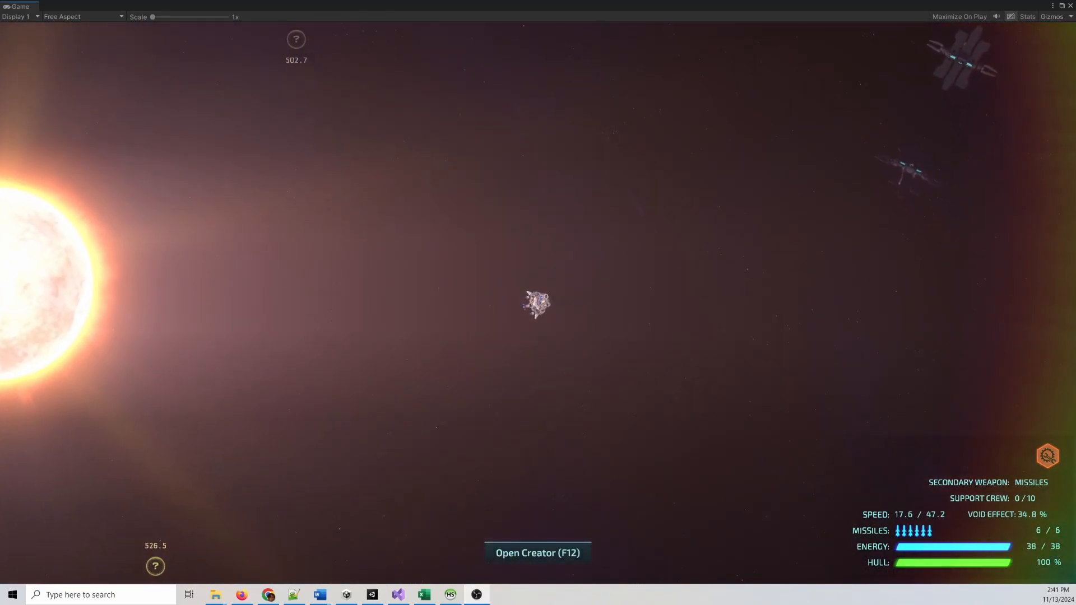
pyautogui.click(666, 331)
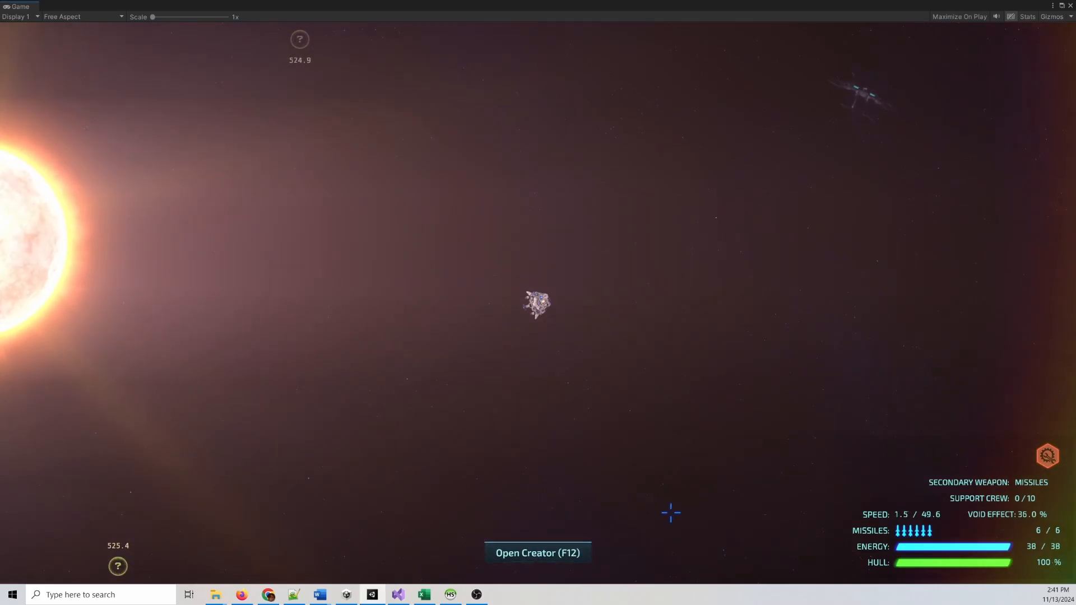
# Reset the test game from the region editor and reopen the editor with all sectors of CUBE_REGION in view.
pyautogui.click(553, 552)
pyautogui.scroll(-5, 672, 354)
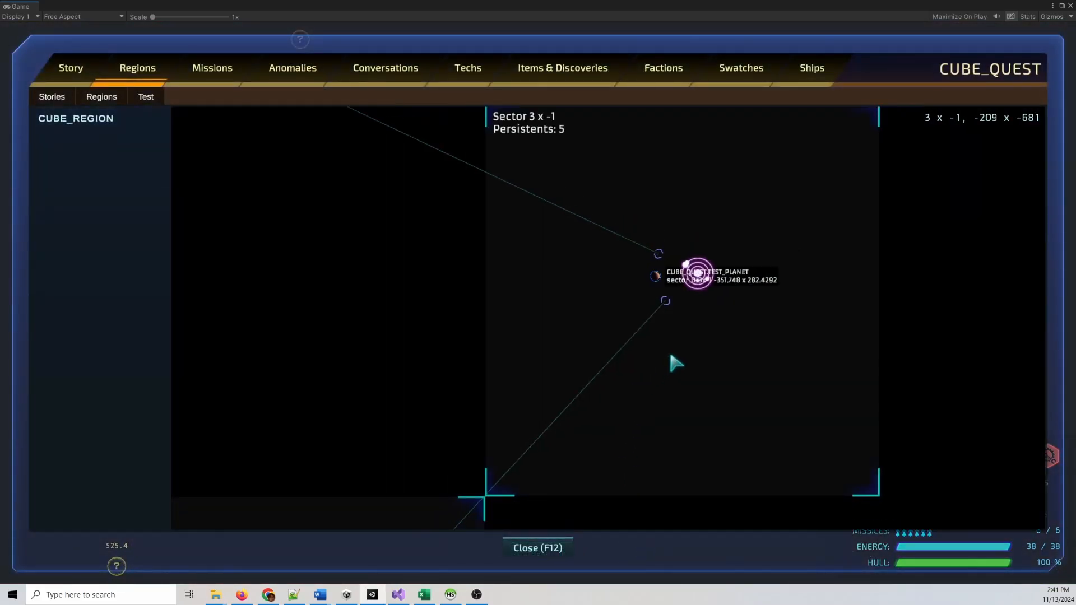
pyautogui.click(144, 97)
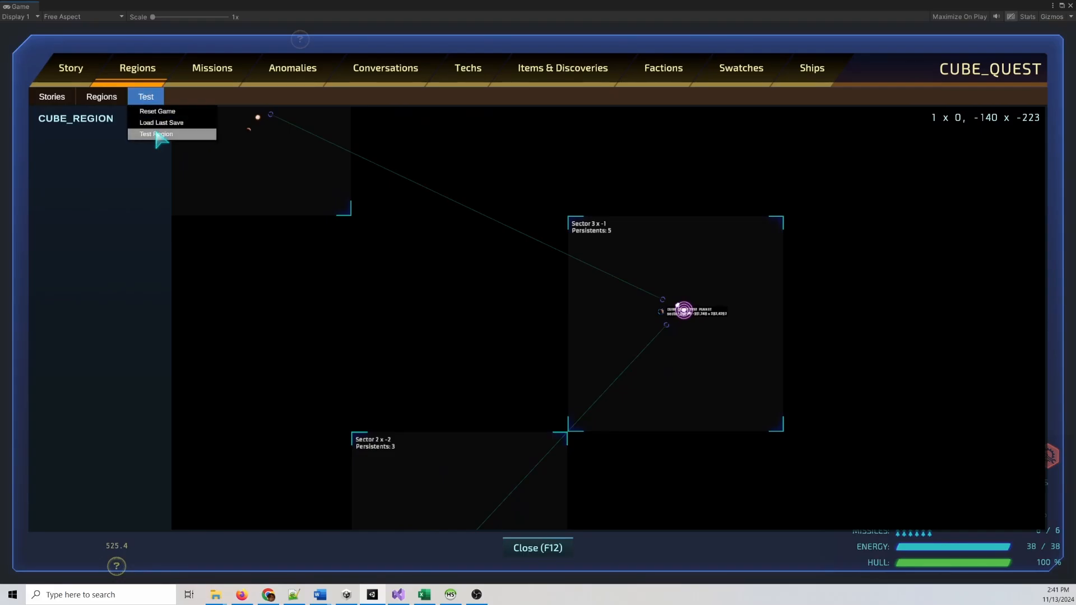
pyautogui.click(163, 109)
pyautogui.press('F12')
pyautogui.scroll(-3, 464, 281)
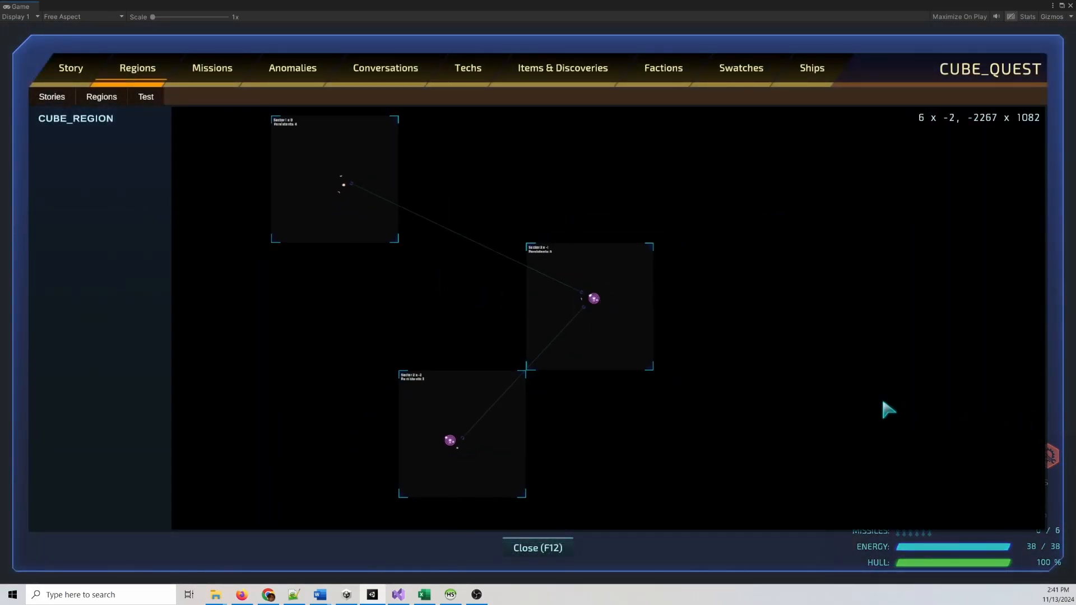
pyautogui.moveTo(884, 408); pyautogui.dragTo(847, 385)
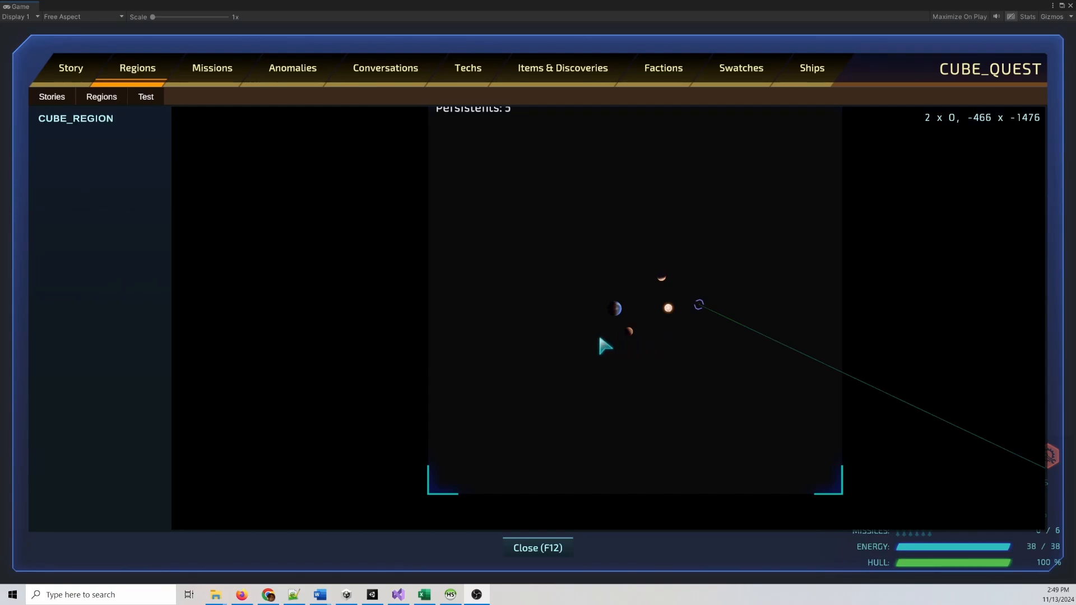
# Enlarge the Terrestrial M1 planet in sector 1 x 0 to size 289.5587 and randomize its seed to 339631556.
pyautogui.click(555, 335)
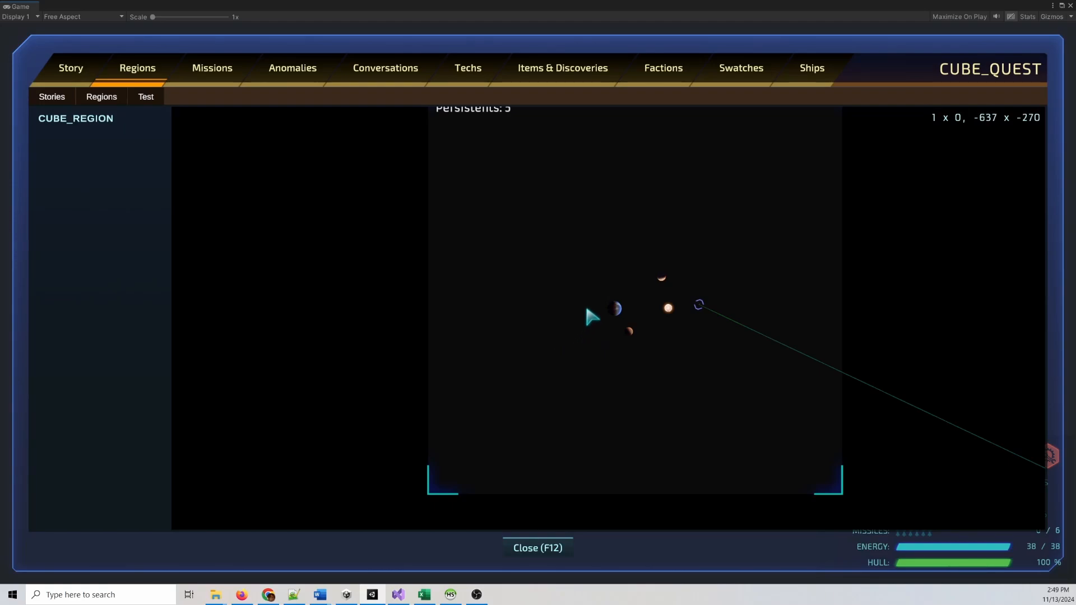
pyautogui.scroll(3, 608, 317)
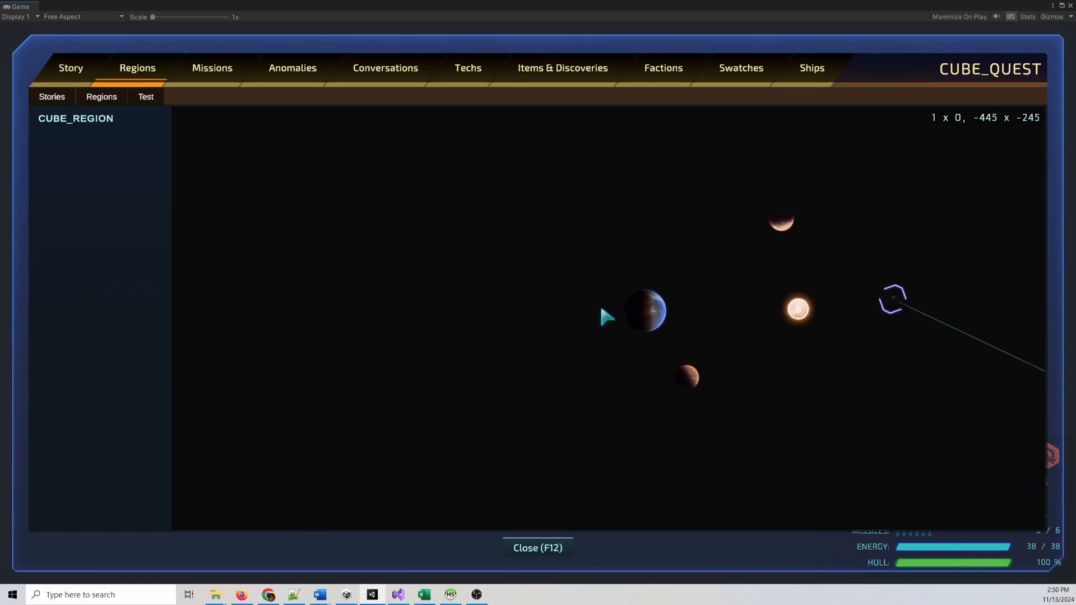
pyautogui.scroll(1, 605, 317)
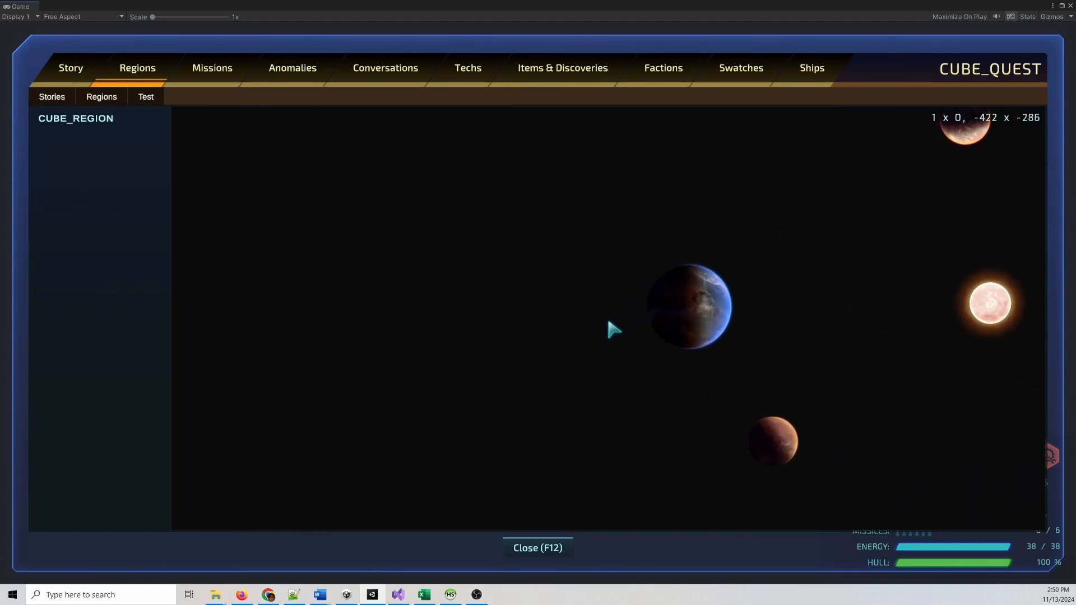
pyautogui.click(697, 313)
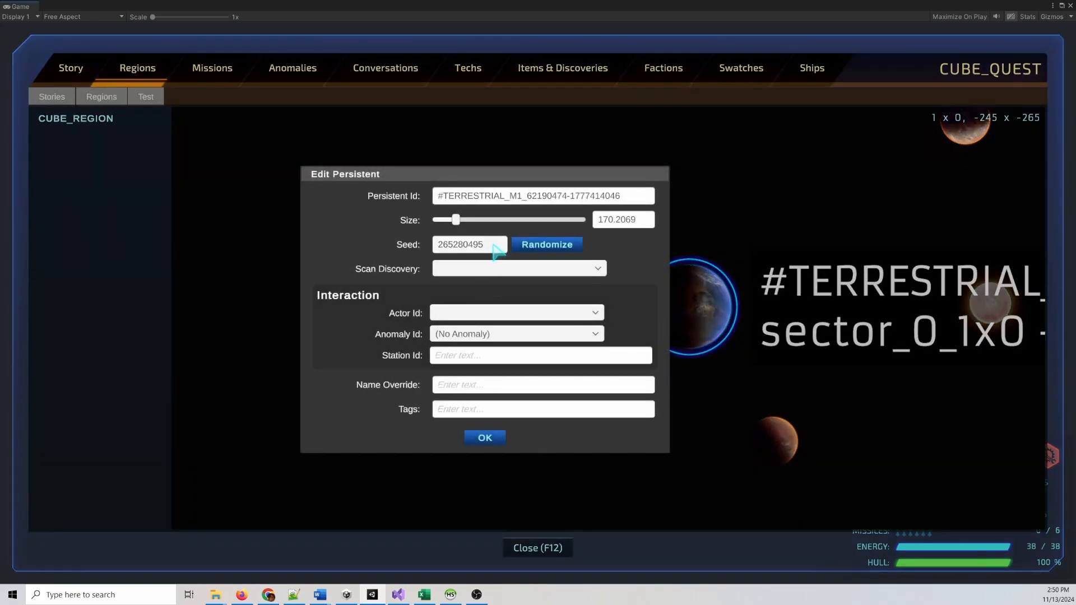
pyautogui.click(547, 247)
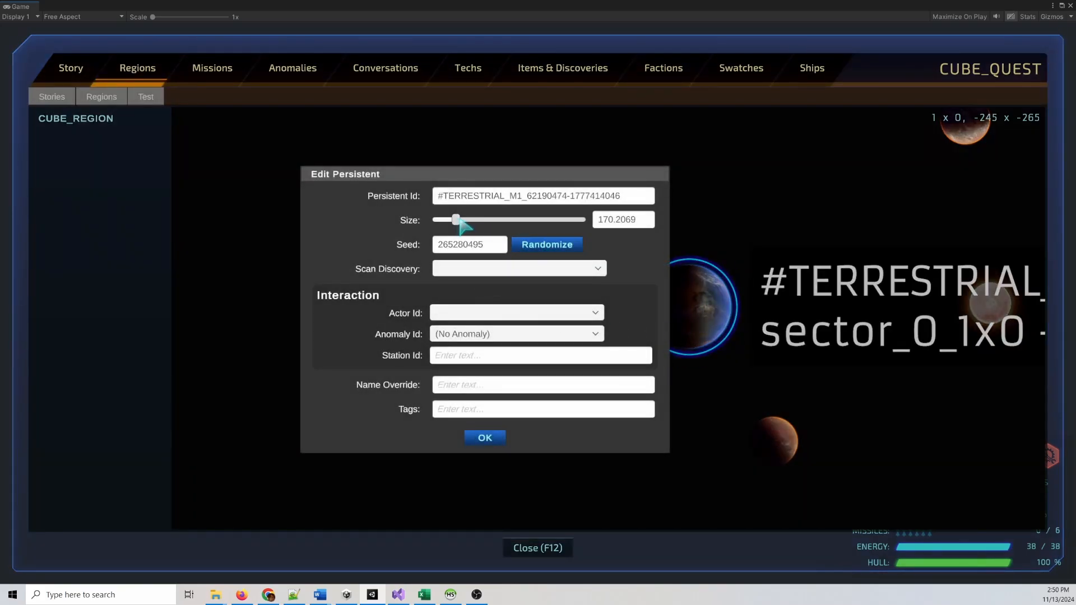
pyautogui.click(550, 245)
pyautogui.click(551, 245)
pyautogui.click(550, 245)
pyautogui.moveTo(538, 179); pyautogui.dragTo(380, 178)
pyautogui.click(413, 250)
pyautogui.click(413, 250)
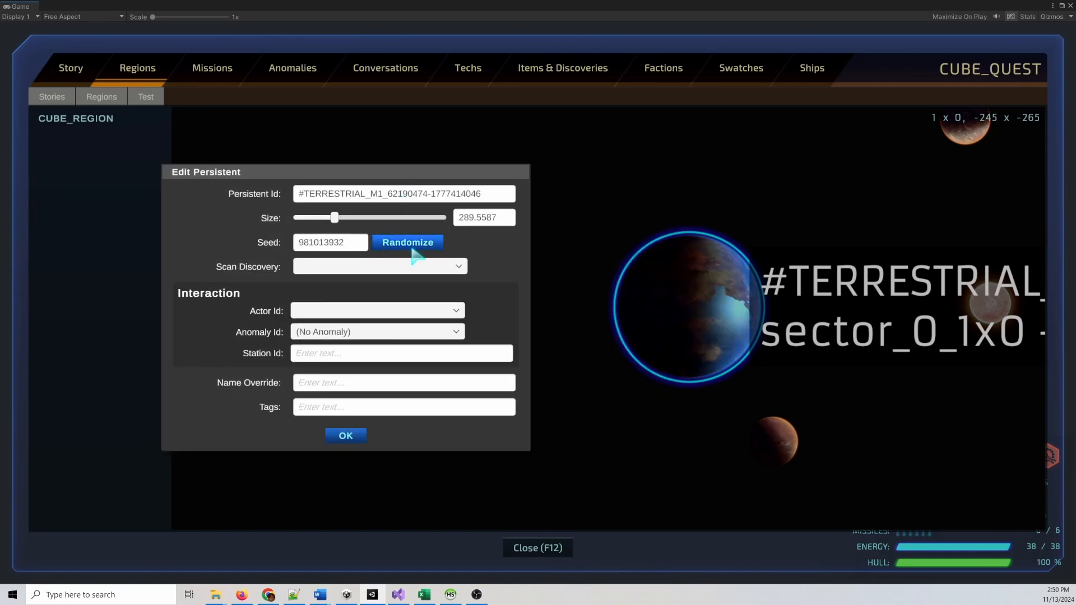
pyautogui.click(348, 439)
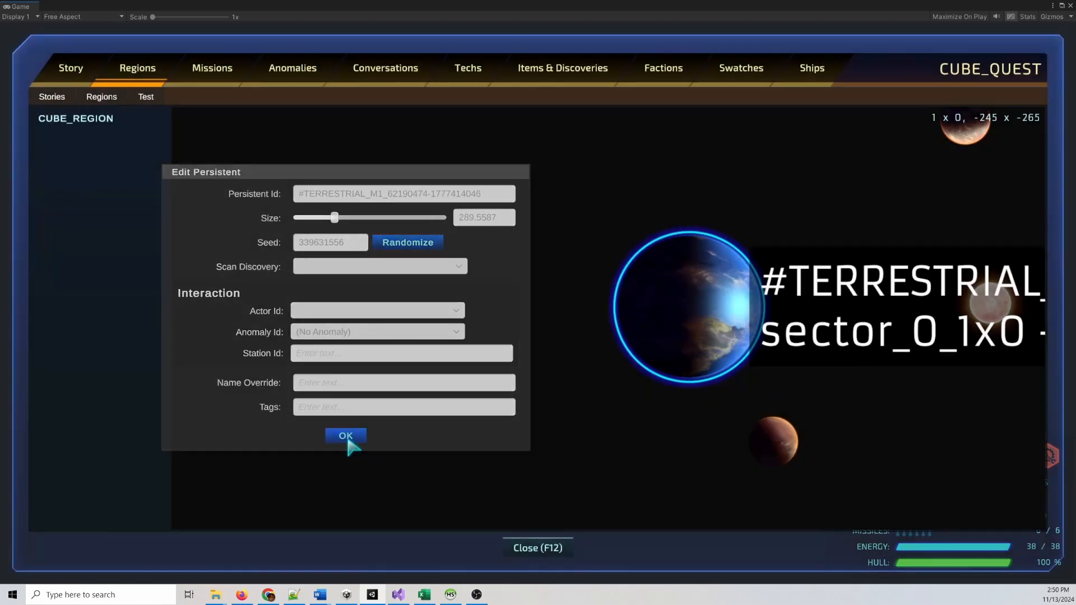
# Add a Warp Nexus artifact in sector 1 x 0, close beside the small planet below the Terrestrial M1 planet.
pyautogui.hotkey('alt', 'Tab')
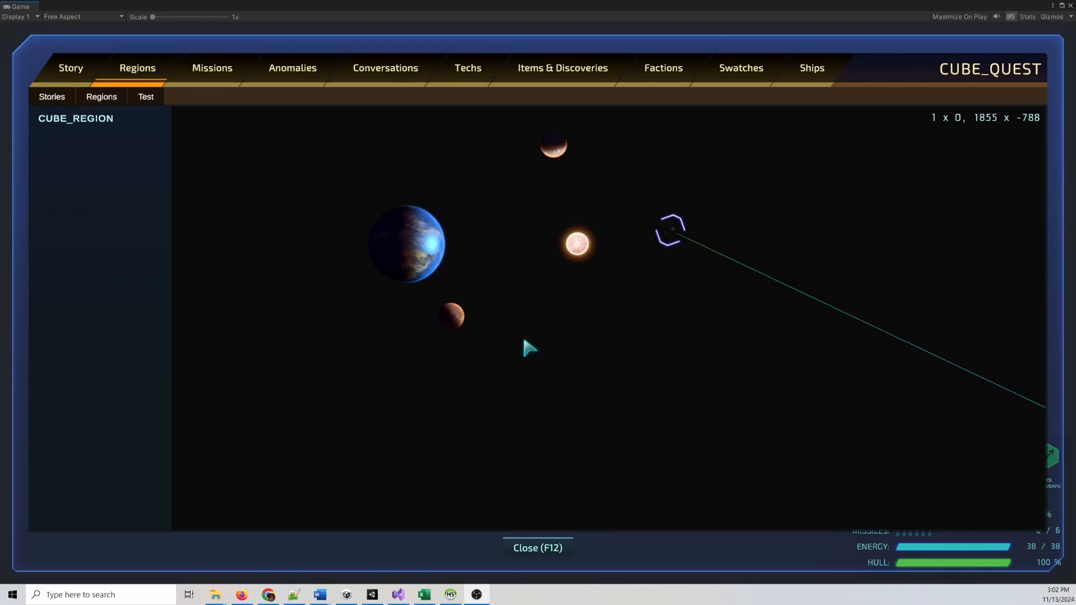
pyautogui.rightClick(466, 300)
pyautogui.moveTo(521, 201)
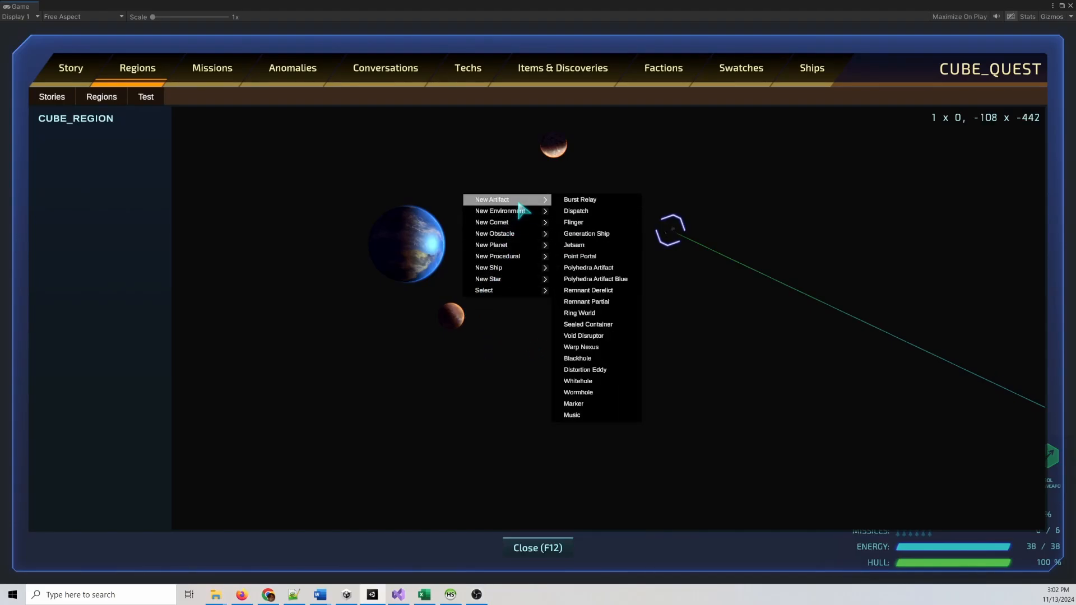
pyautogui.click(613, 348)
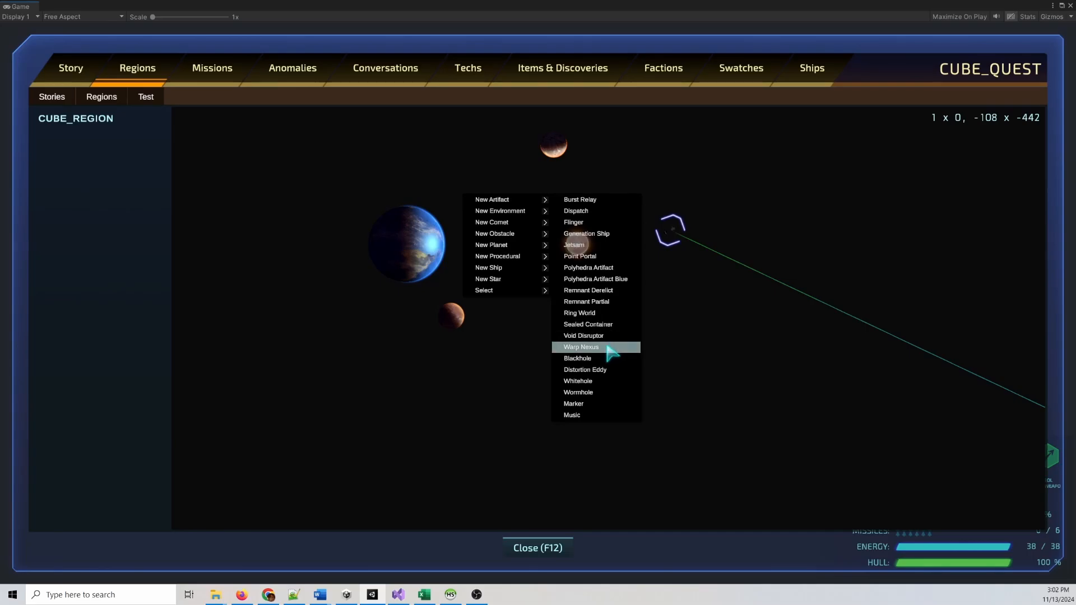
# Set the Warp Nexus's persistent id to CUBE_QUEST.START_GATEWAY and copy the id.
pyautogui.click(473, 298)
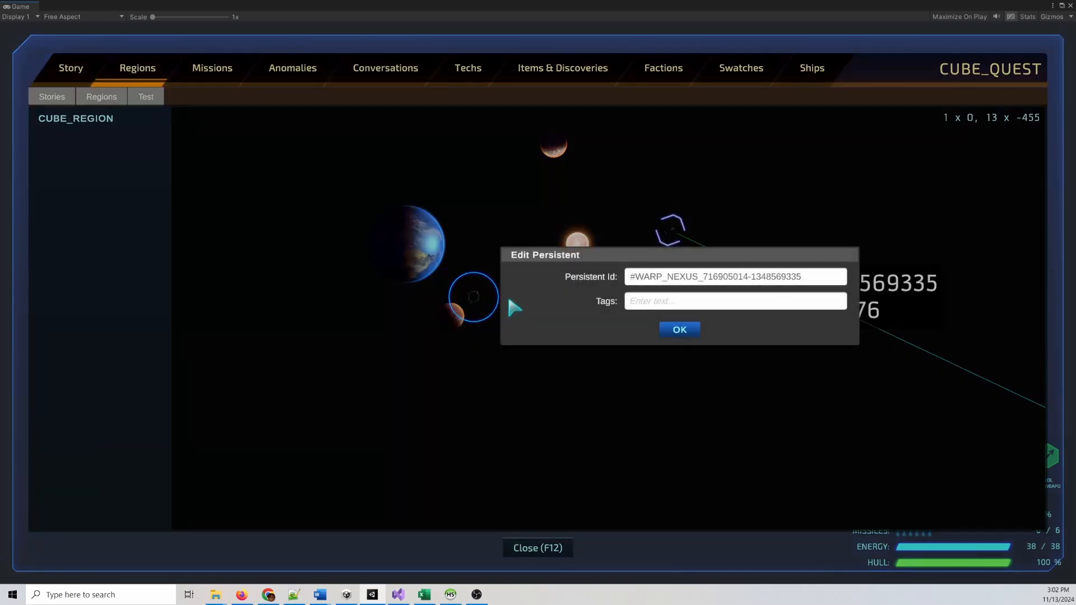
pyautogui.write('CUBE_QUEST._')
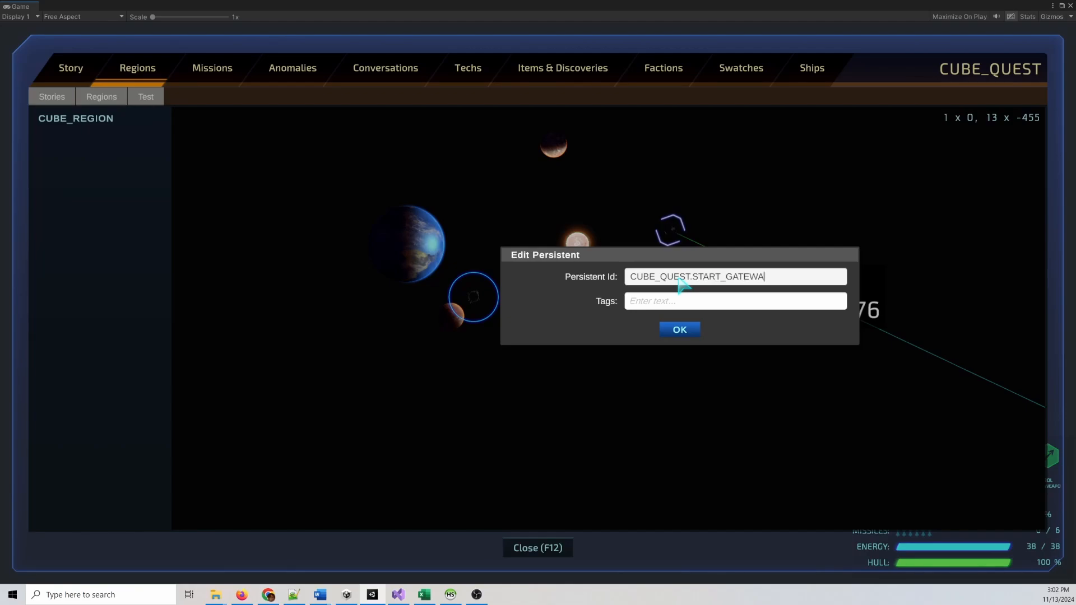
pyautogui.hotkey('ctrl', 'a')
pyautogui.hotkey('ctrl', 'c')
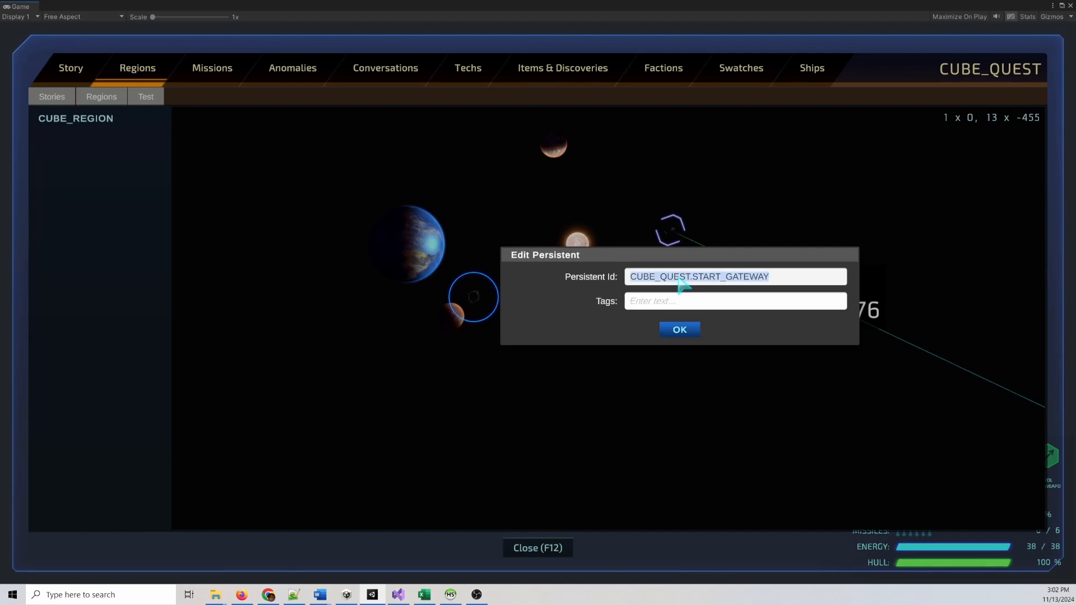
pyautogui.click(689, 333)
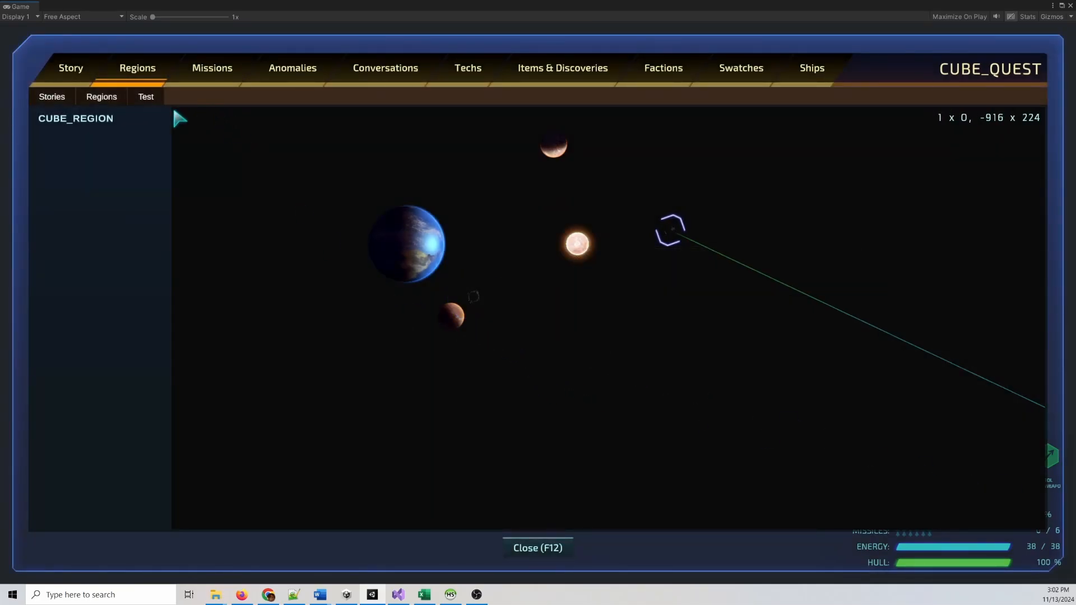
# Add a region placement action to node 1 of CUBE_MISSION, the node waiting for the Dolson Cube Intro conversation.
pyautogui.click(48, 101)
pyautogui.click(53, 135)
pyautogui.click(209, 69)
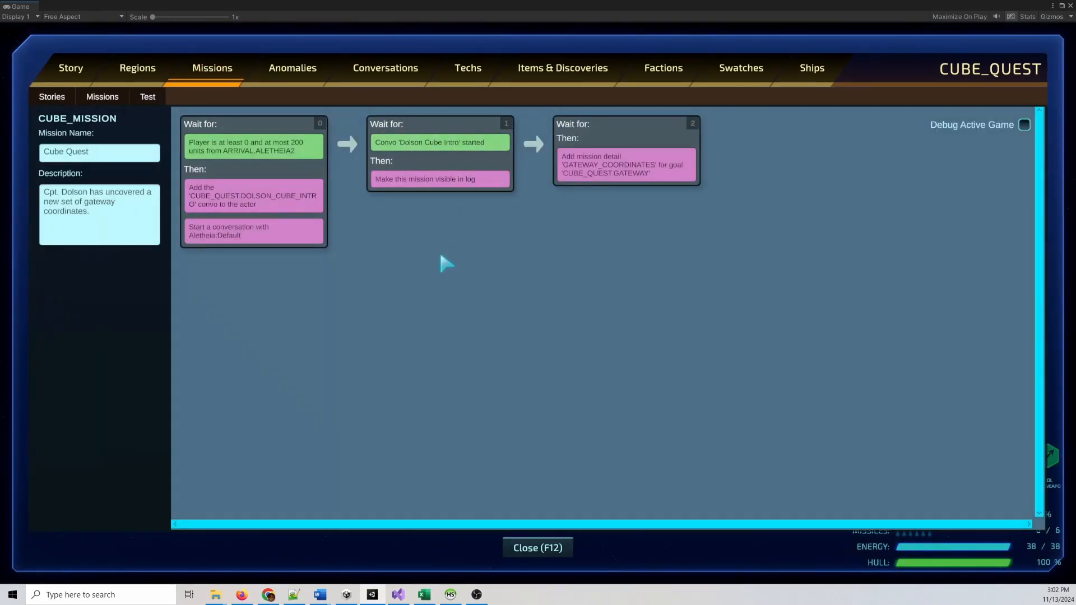
pyautogui.rightClick(425, 162)
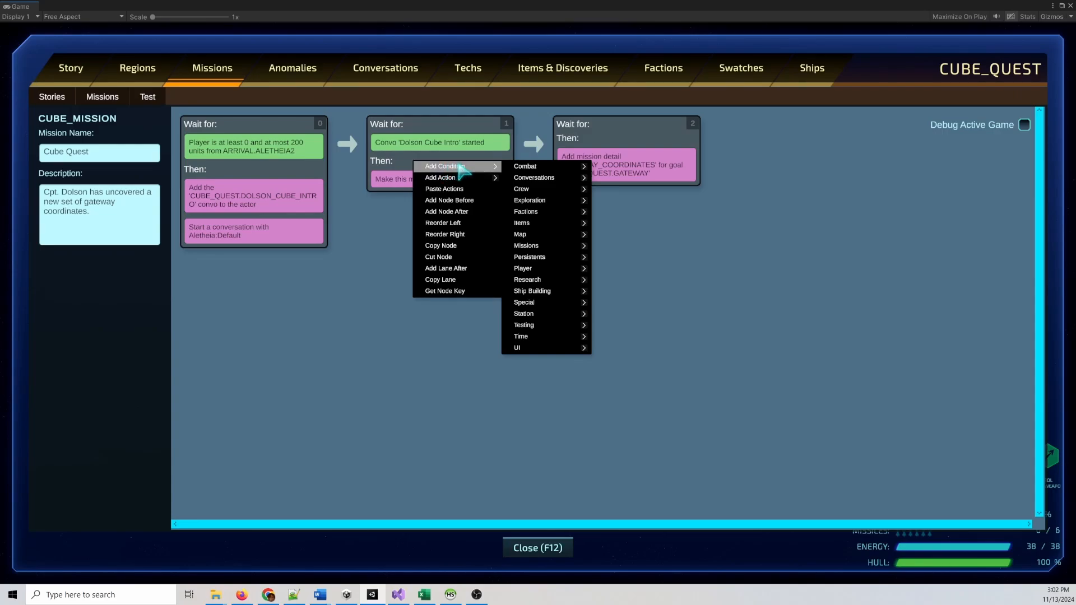
pyautogui.moveTo(457, 178)
pyautogui.moveTo(547, 214)
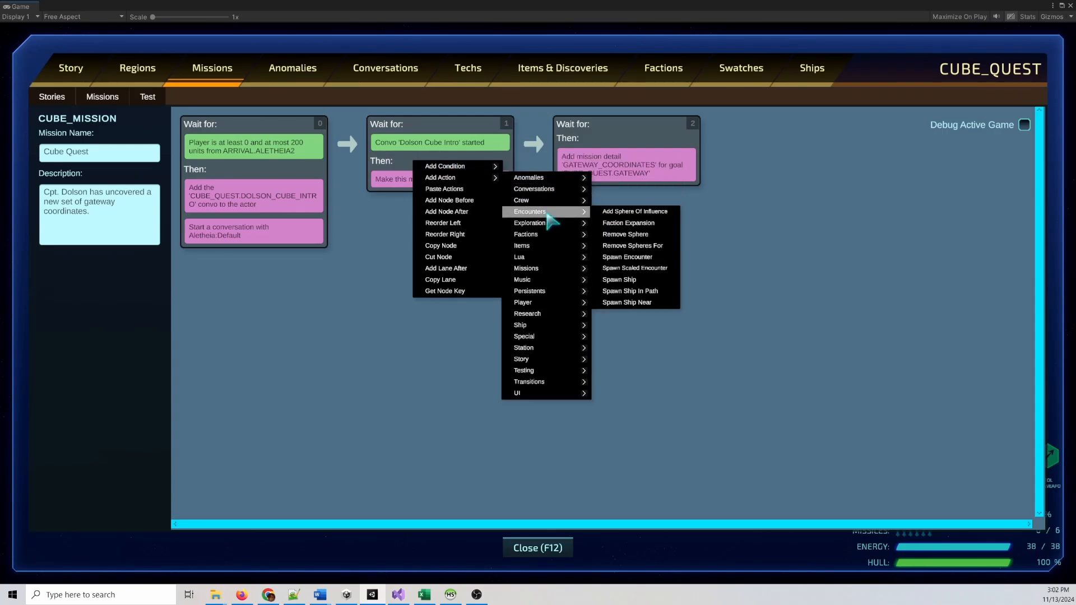
pyautogui.click(630, 245)
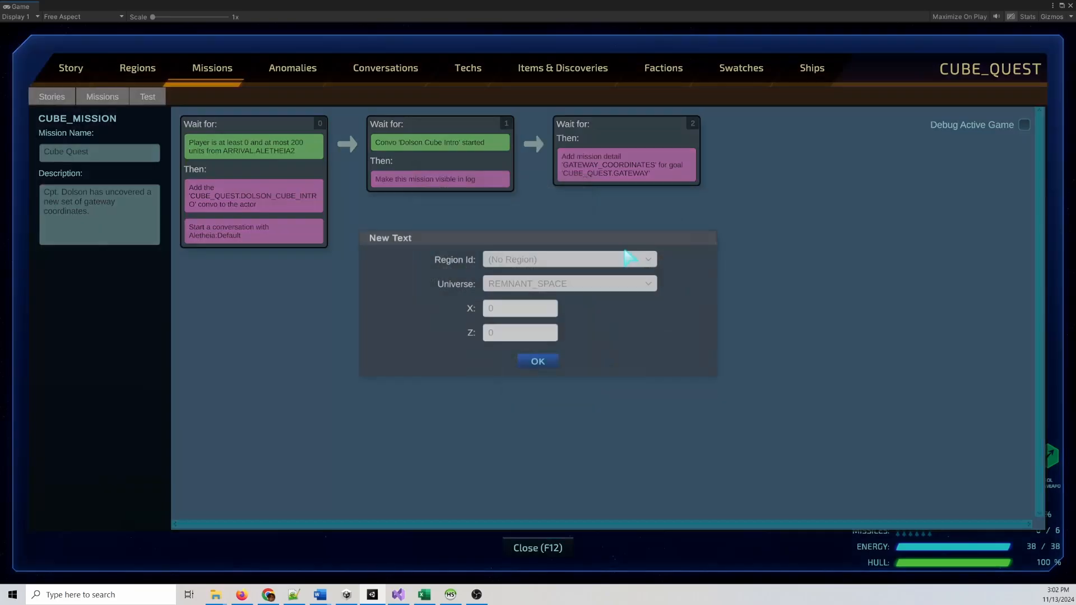
# Configure the new placement action to add CUBE_QUEST.CUBE_REGION in the REMNANT_SPACE universe at X 9, Z 12.
pyautogui.click(560, 260)
pyautogui.click(605, 301)
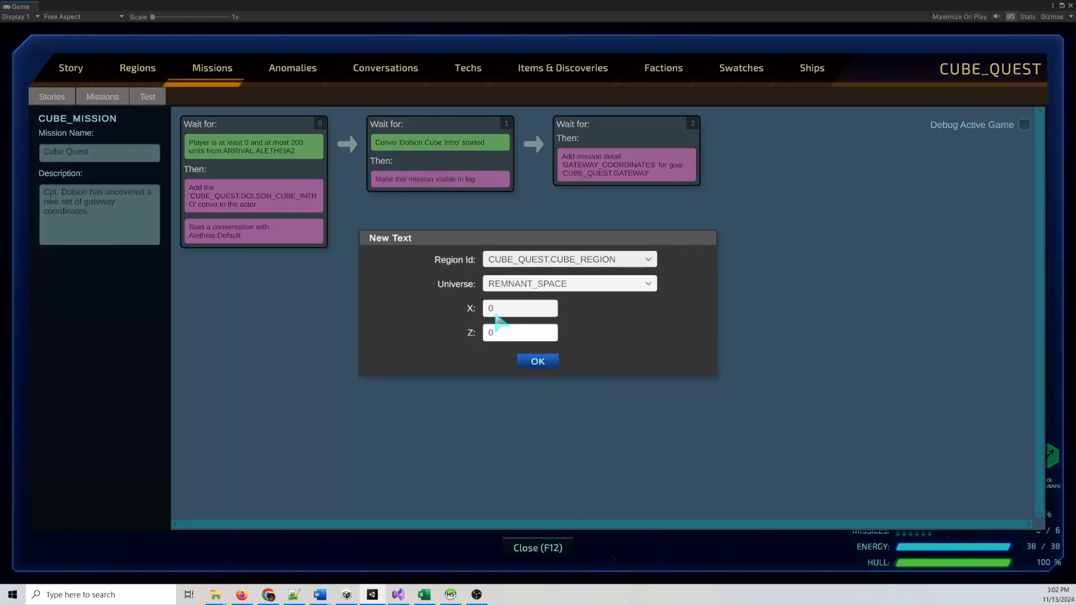
pyautogui.click(508, 314)
pyautogui.click(505, 335)
pyautogui.write('12')
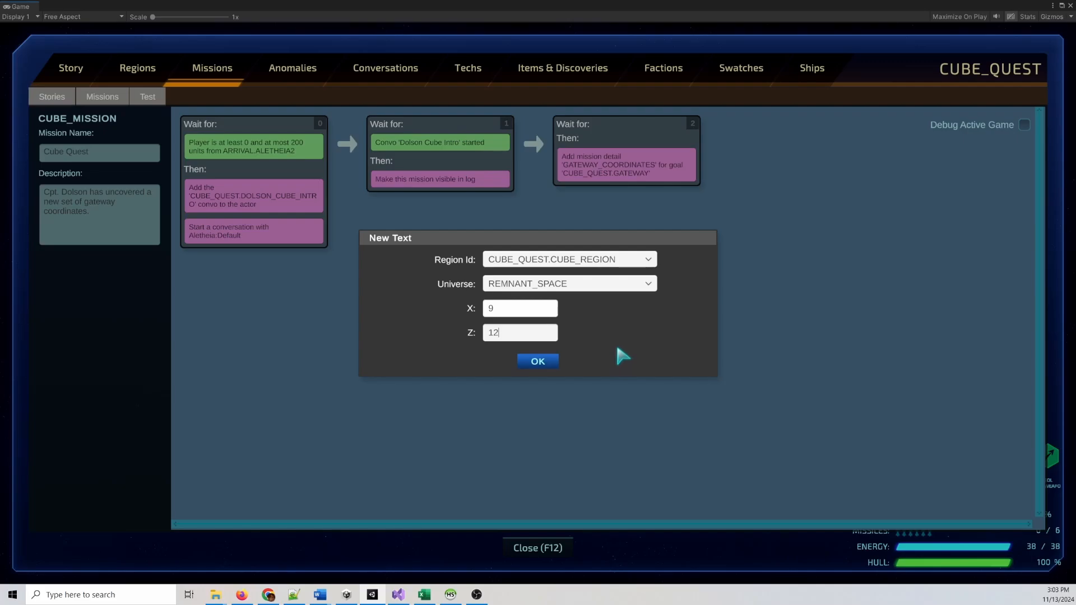
pyautogui.click(550, 361)
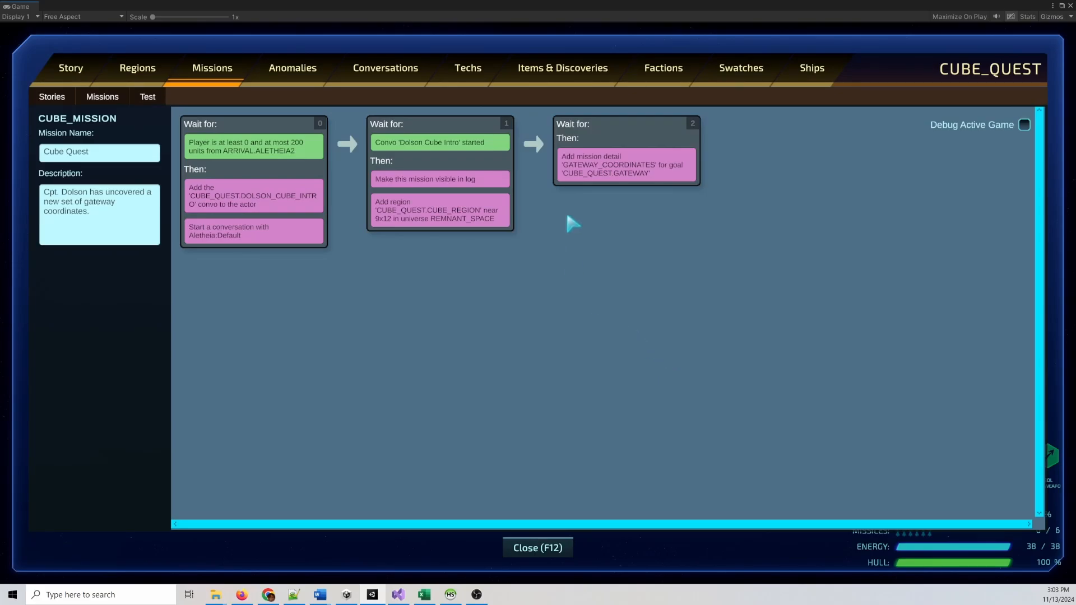
# In node 2's GATEWAY_COORDINATES mission detail, set the persistent id to CUBE_QUEST.START_GATEWAY and the autoclear proximity to 100.
pyautogui.click(603, 165)
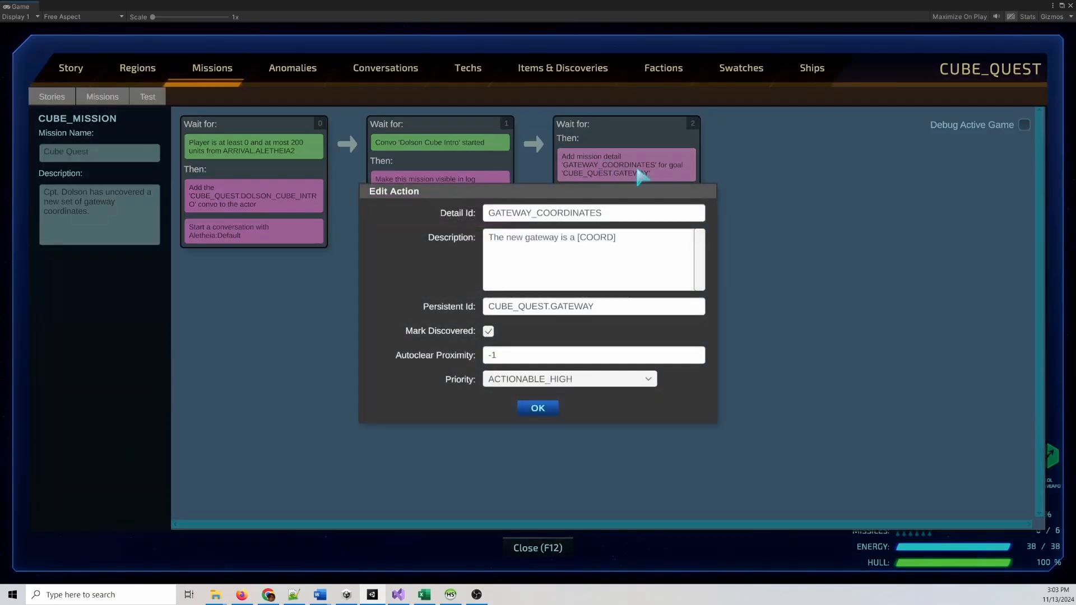
pyautogui.click(619, 311)
pyautogui.hotkey('ctrl', 'v')
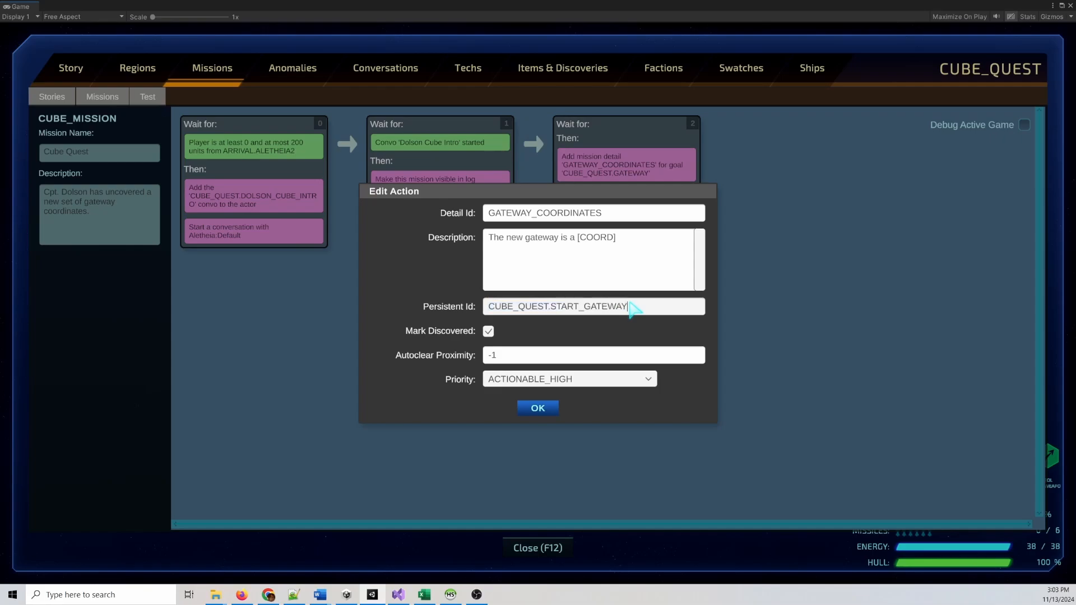
pyautogui.click(645, 258)
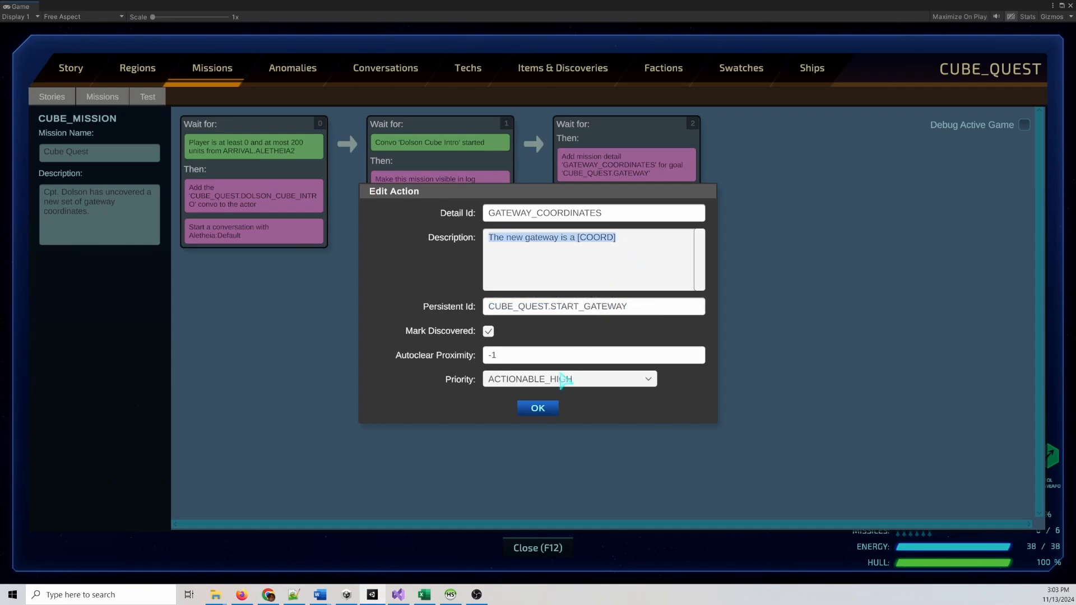
pyautogui.click(546, 359)
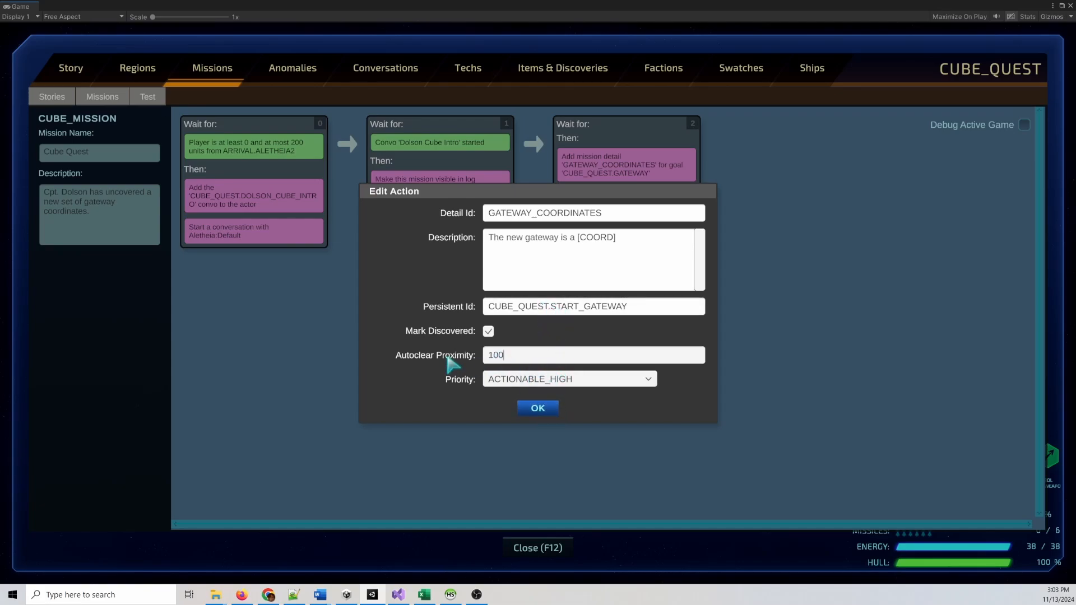
pyautogui.click(538, 408)
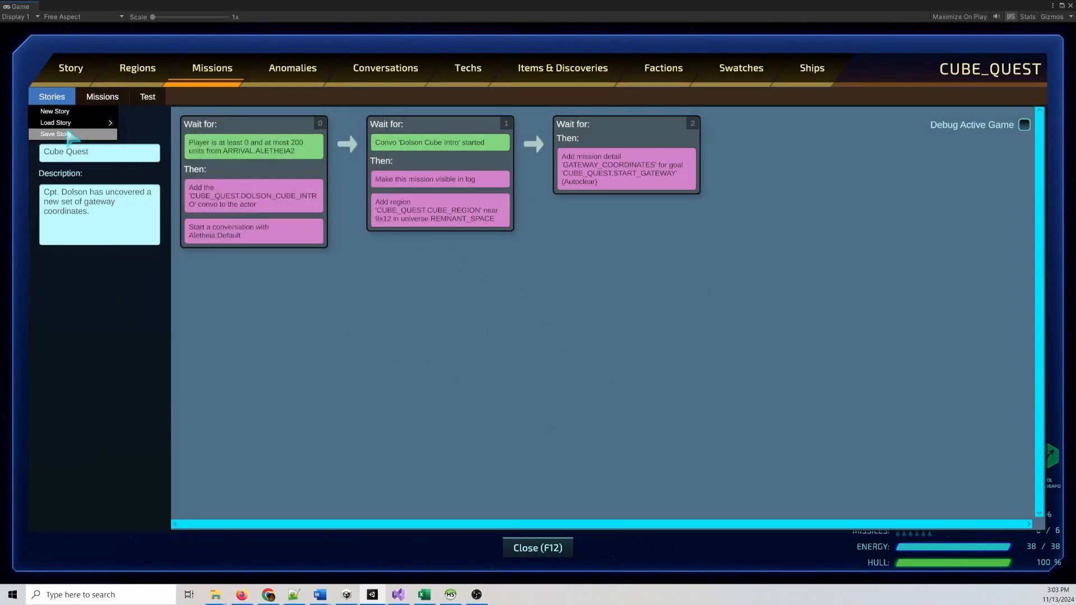
# Save the story and launch a test of the CUBE_TEST mission.
pyautogui.click(102, 93)
pyautogui.moveTo(127, 125)
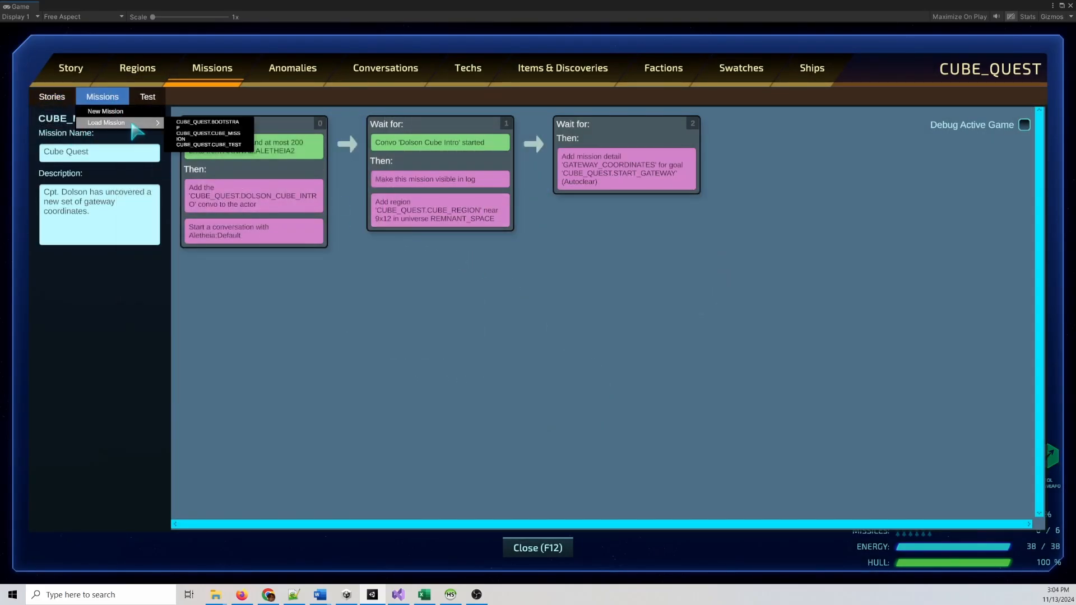
pyautogui.click(236, 147)
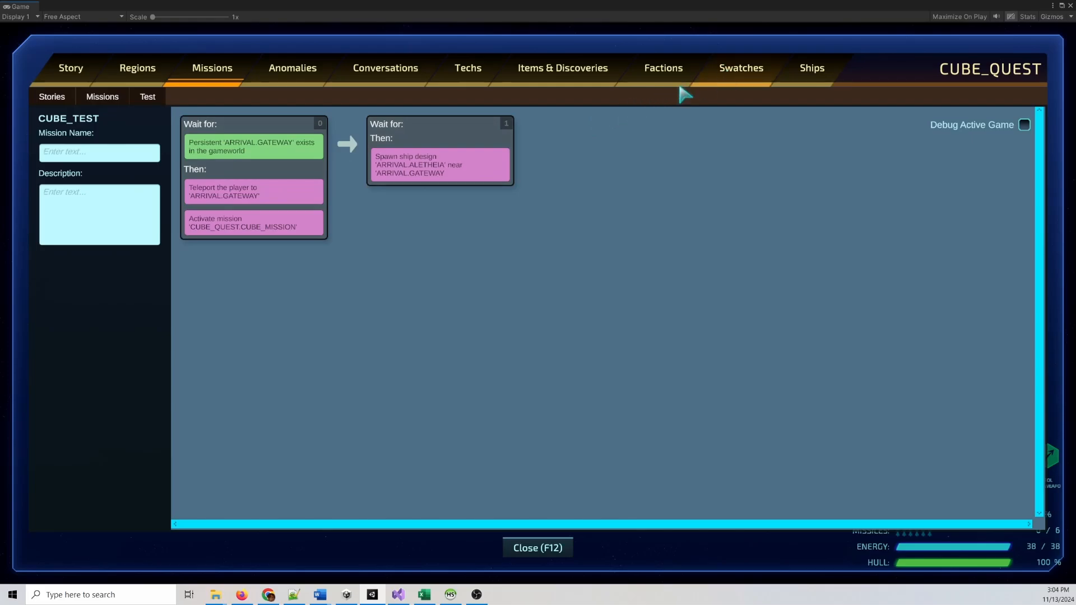
pyautogui.moveTo(160, 103)
pyautogui.click(168, 134)
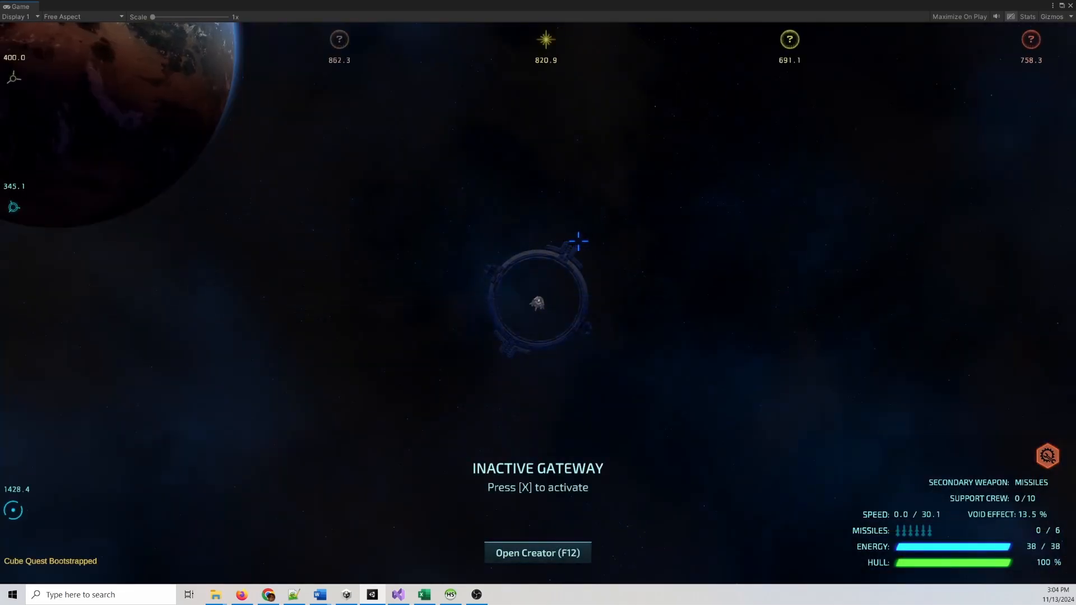
# Fly off the arrival gateway and examine the star map around the ship at different scales.
pyautogui.press('w')
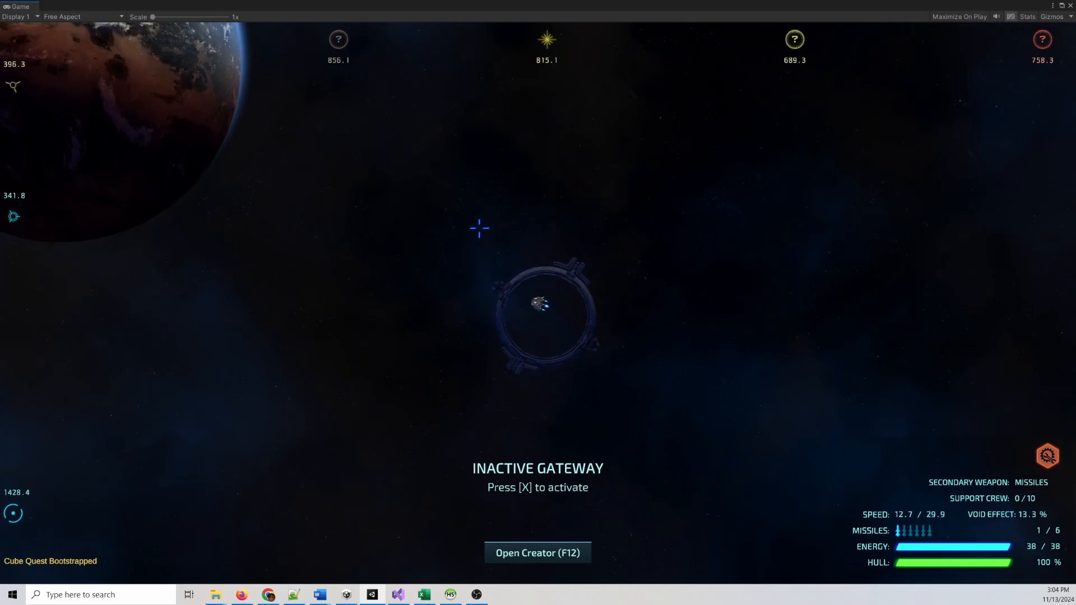
pyautogui.press('m')
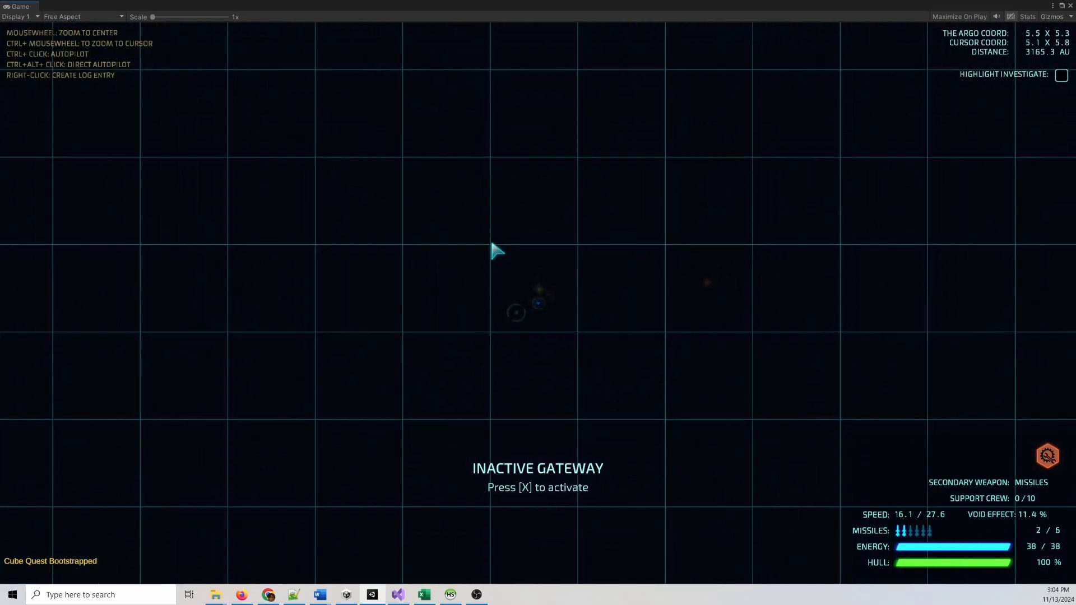
pyautogui.scroll(-4, 499, 258)
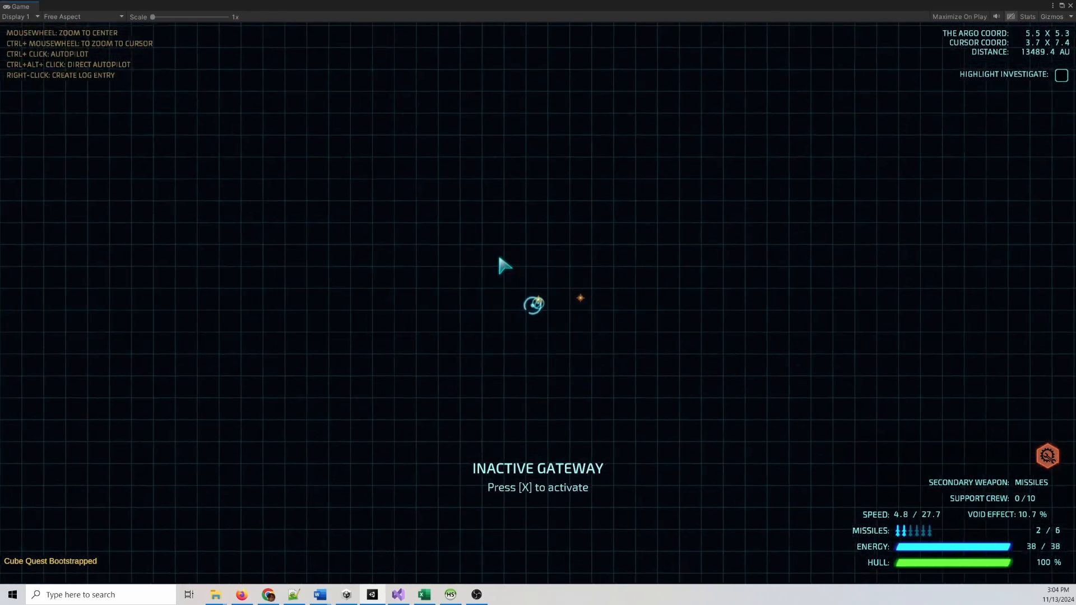
pyautogui.scroll(6, 500, 258)
pyautogui.scroll(4, 661, 309)
pyautogui.press('m')
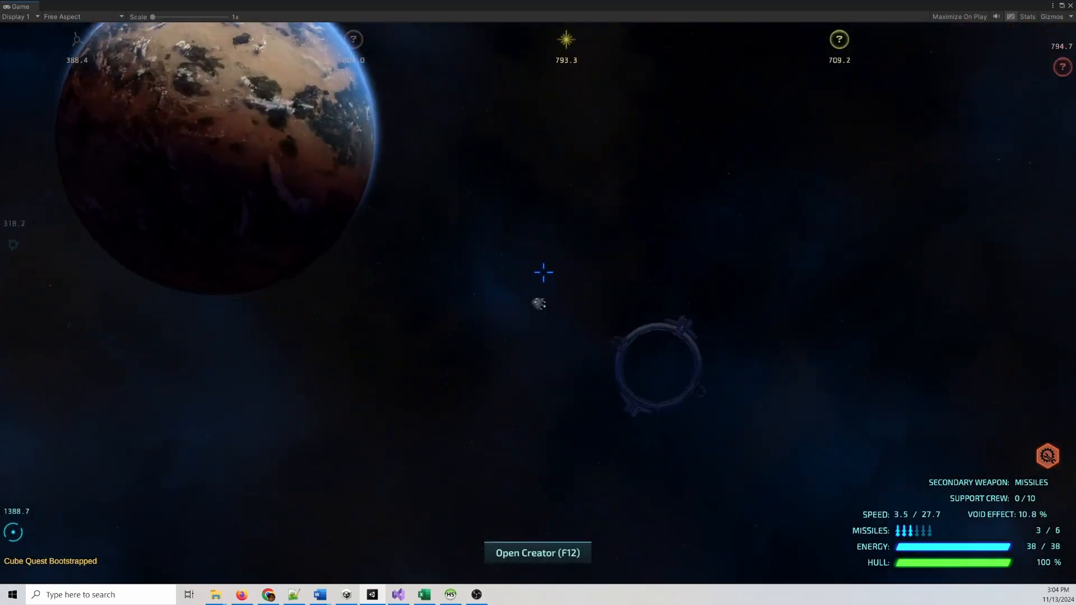
# Fly to the Aletheia and play through Dolson's conversation, asking about the artifacts, agreeing to check them out and ending communications.
pyautogui.press('w')
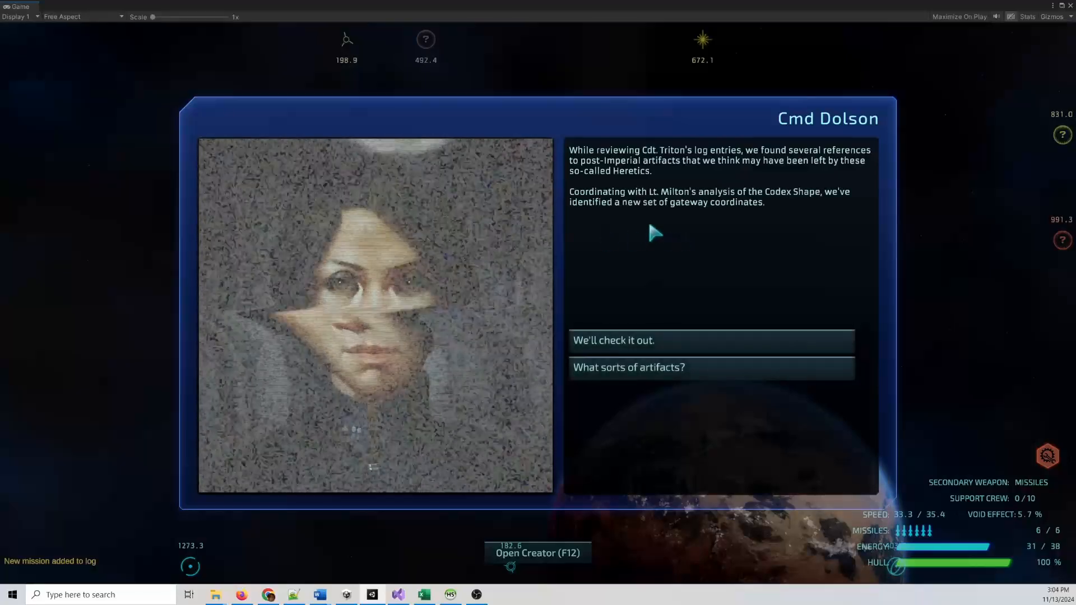
pyautogui.click(672, 367)
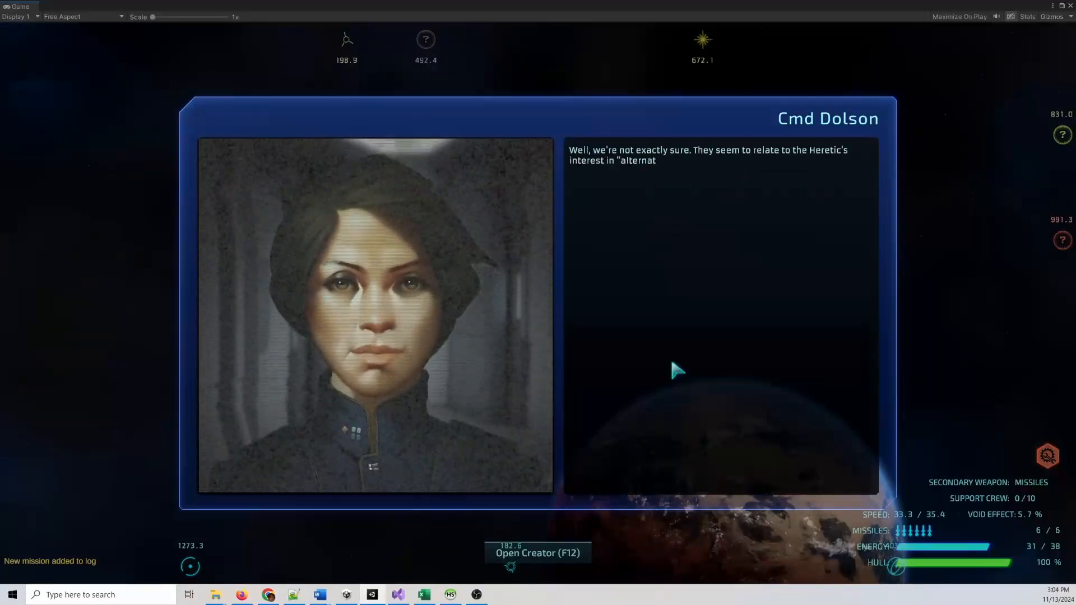
pyautogui.click(672, 343)
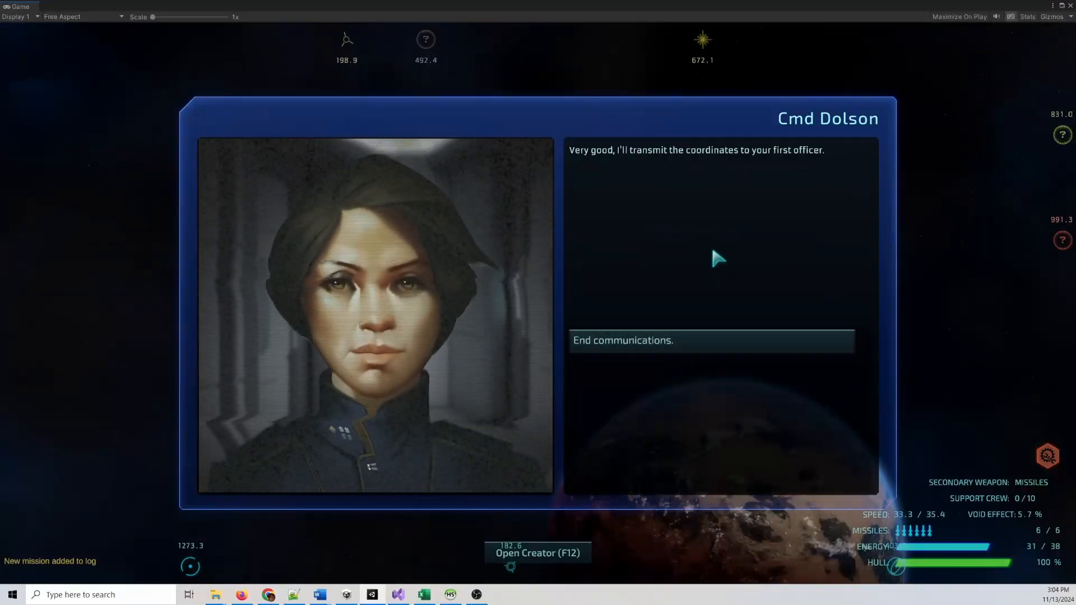
pyautogui.click(676, 340)
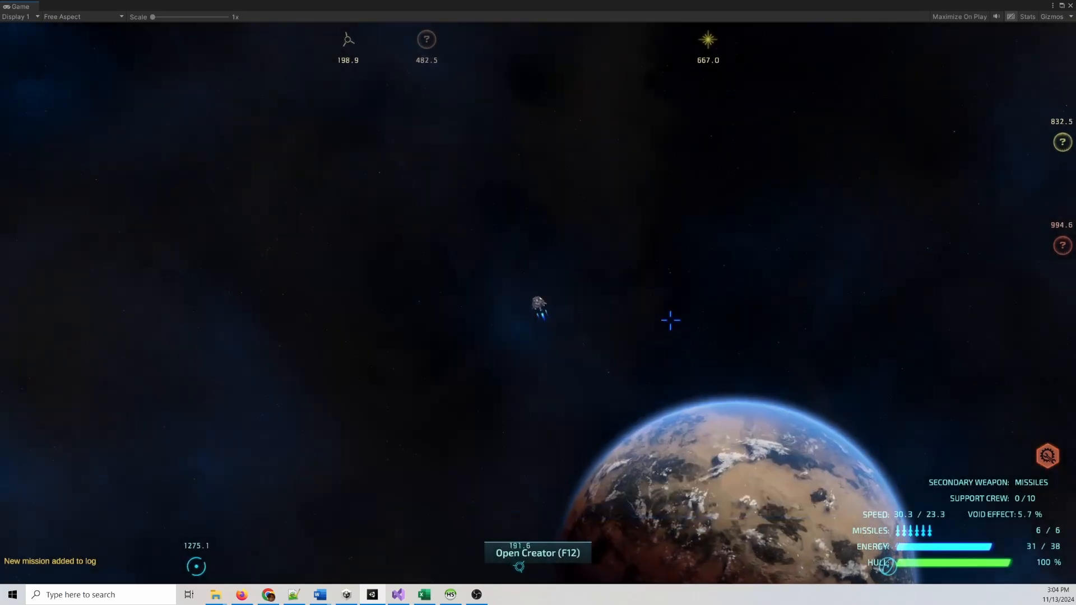
# Check the Cube Quest entry in the mission list and its tracked gateway marker on the star map.
pyautogui.press('j')
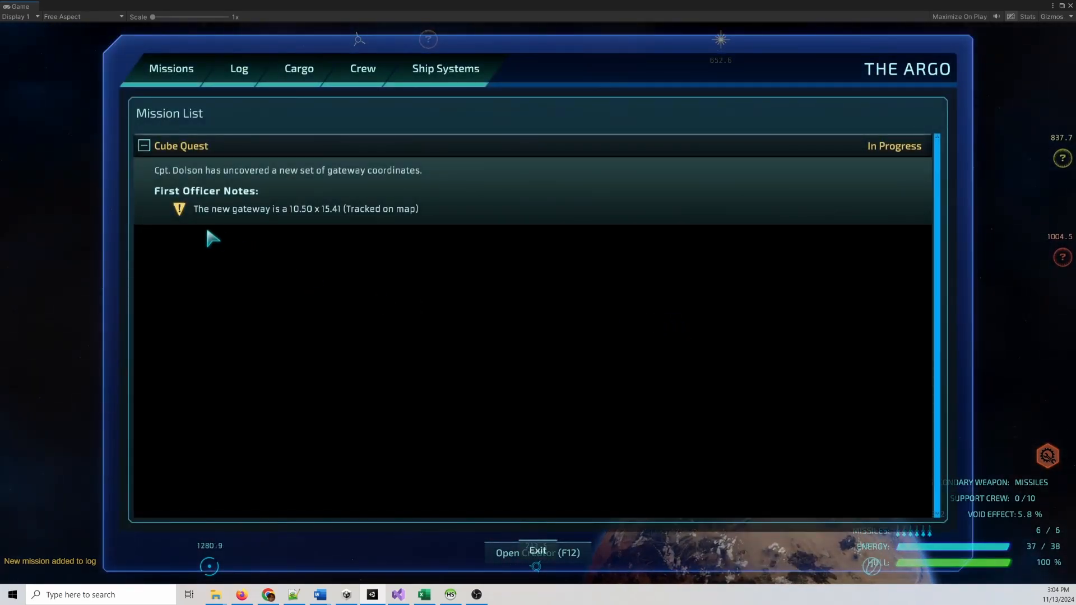
pyautogui.click(541, 551)
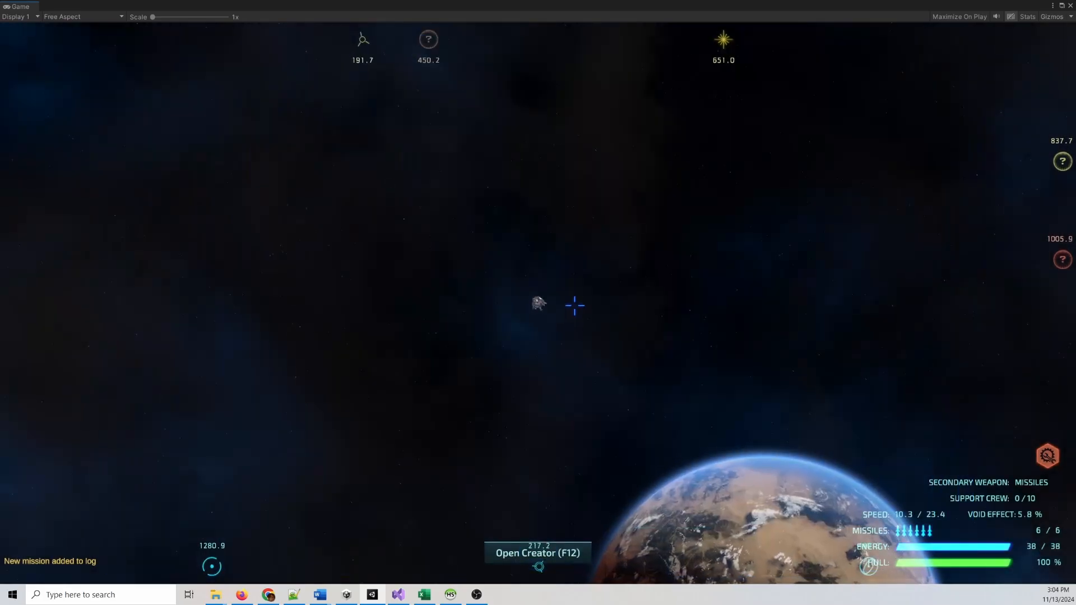
pyautogui.press('m')
pyautogui.scroll(-5, 578, 307)
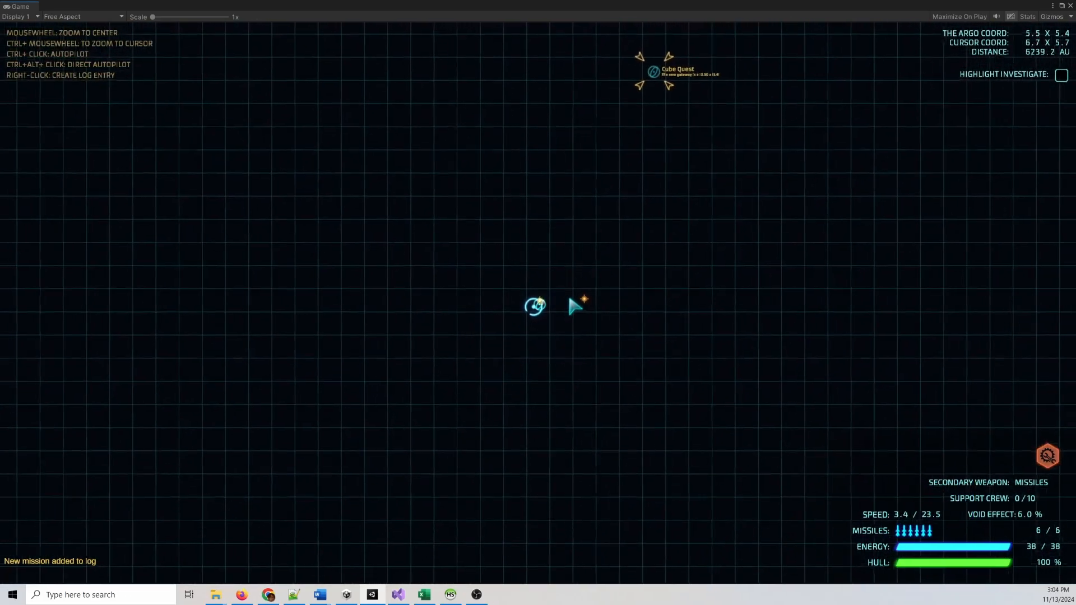
pyautogui.scroll(8, 601, 216)
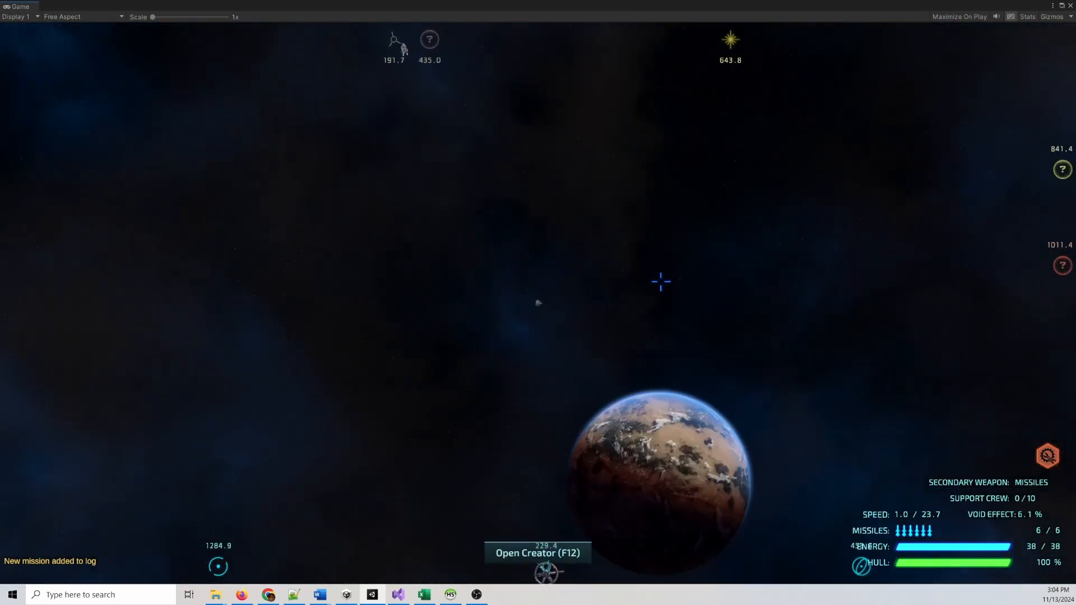
# Autopilot toward the tracked Cube Quest gateway, travel through the wormhole and view the star map at the destination.
pyautogui.scroll(-8, 661, 282)
pyautogui.keyDown('ctrl'); pyautogui.click(659, 98); pyautogui.keyUp('ctrl')
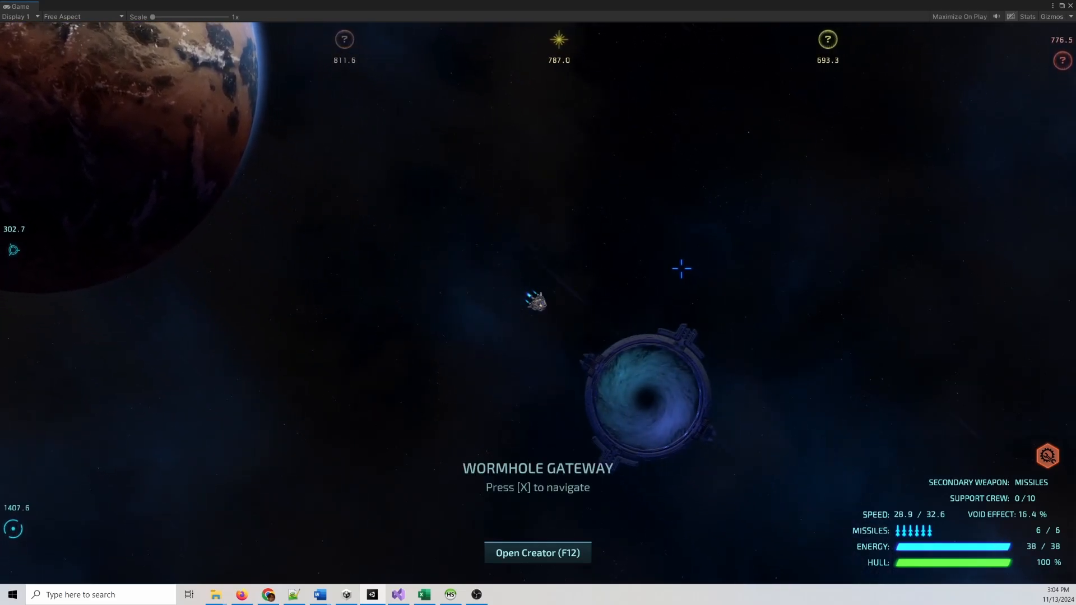
pyautogui.press('x')
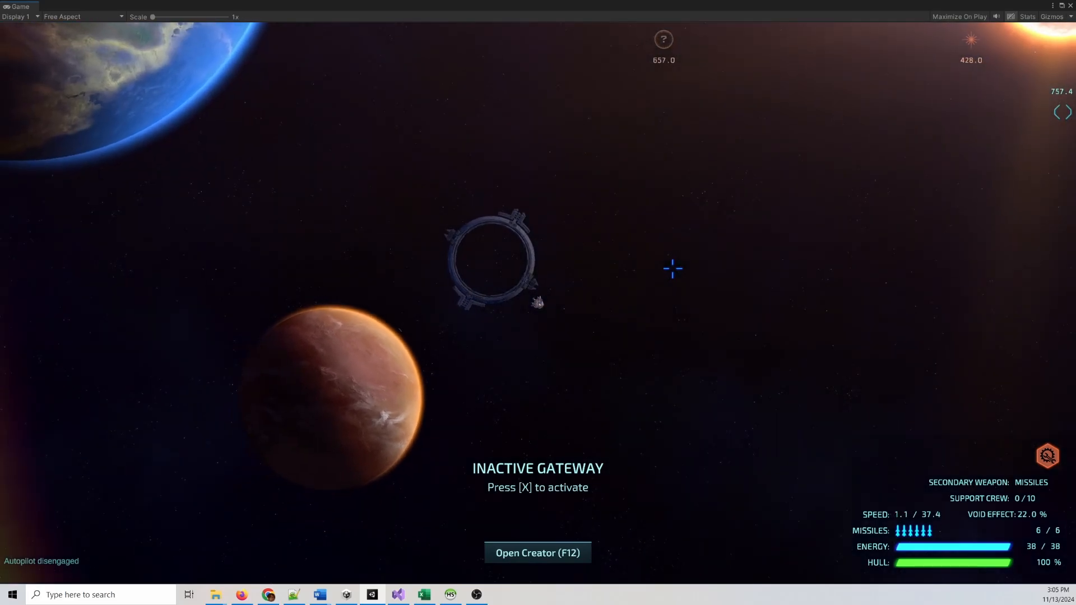
pyautogui.press('m')
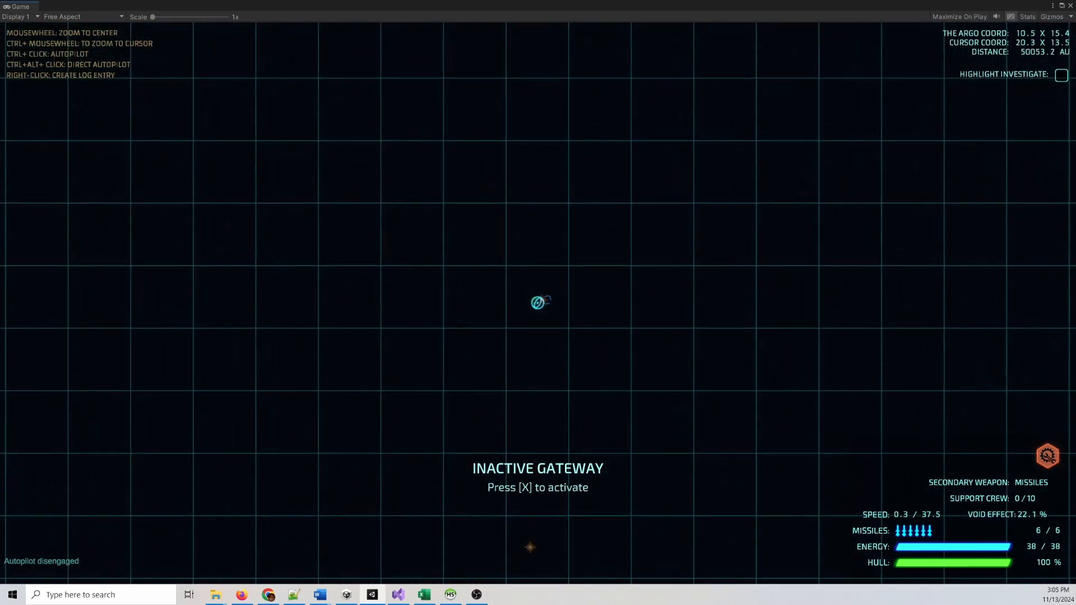